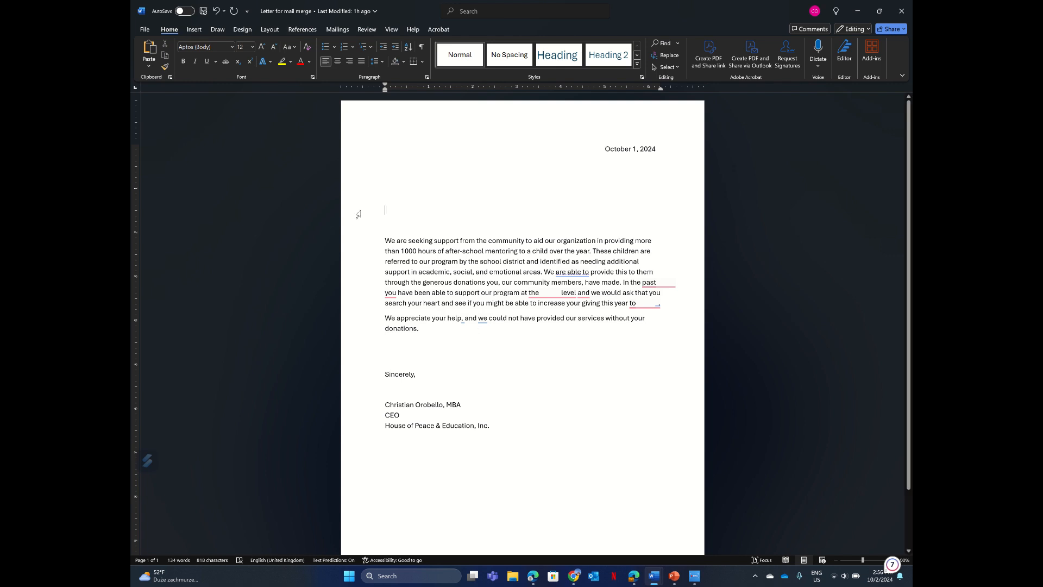
Start a mail merge for the open donation letter, using Letters as the document type
click(336, 30)
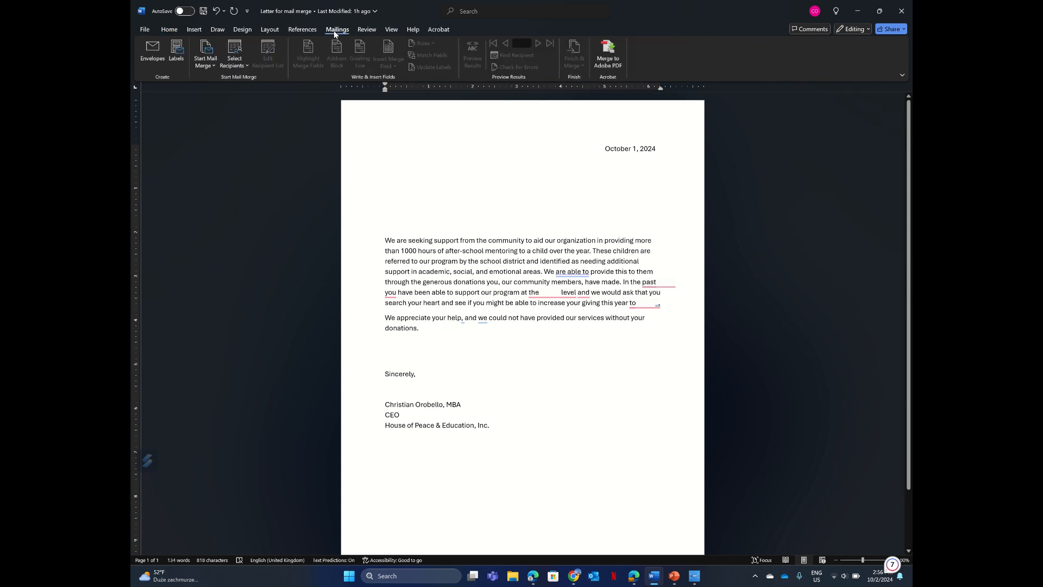
click(205, 56)
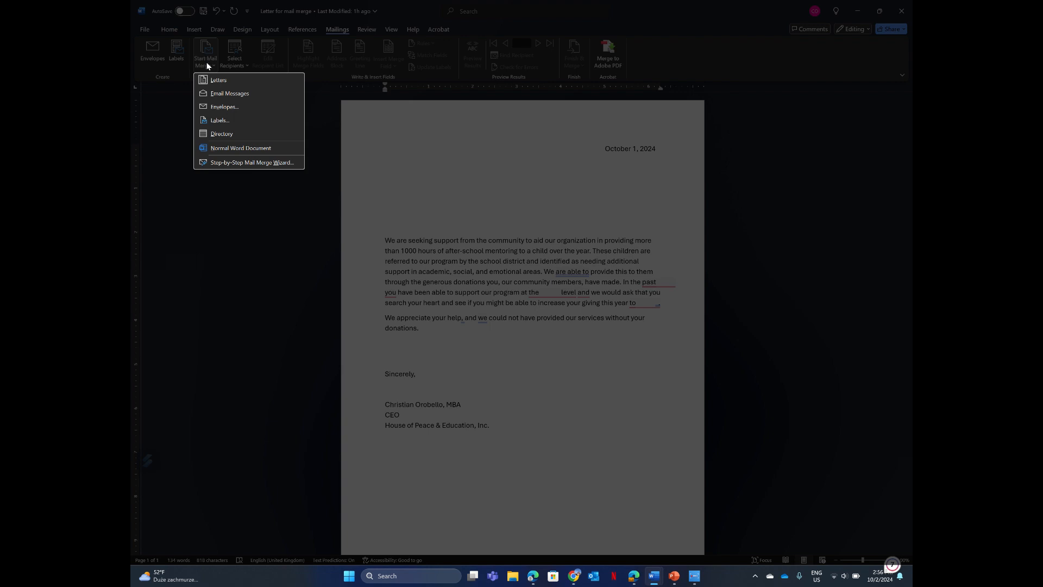
click(211, 81)
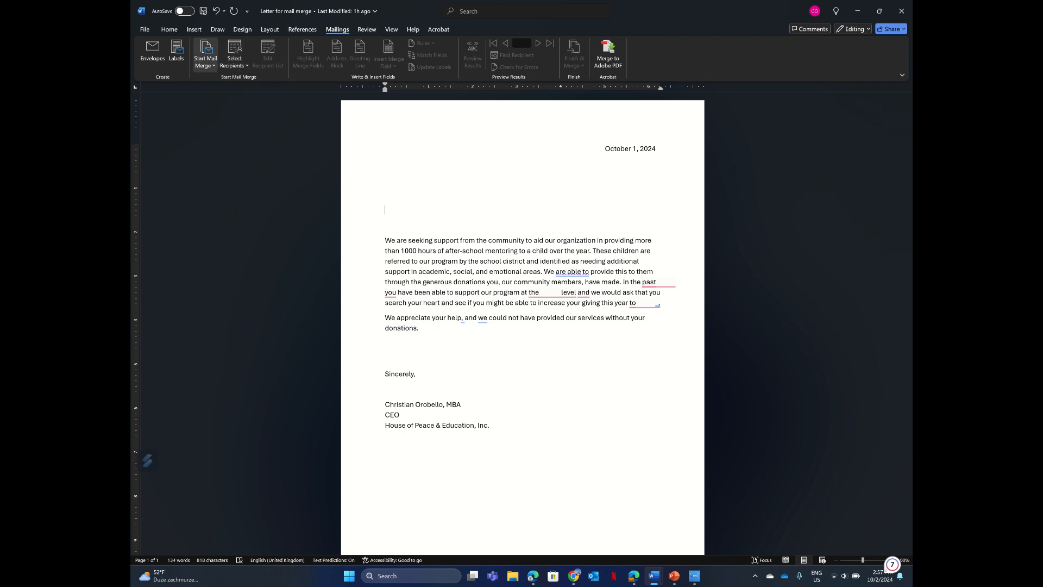
Choose to use an existing recipient list and browse to the Confidential subfolder of the HOPE folder
click(237, 60)
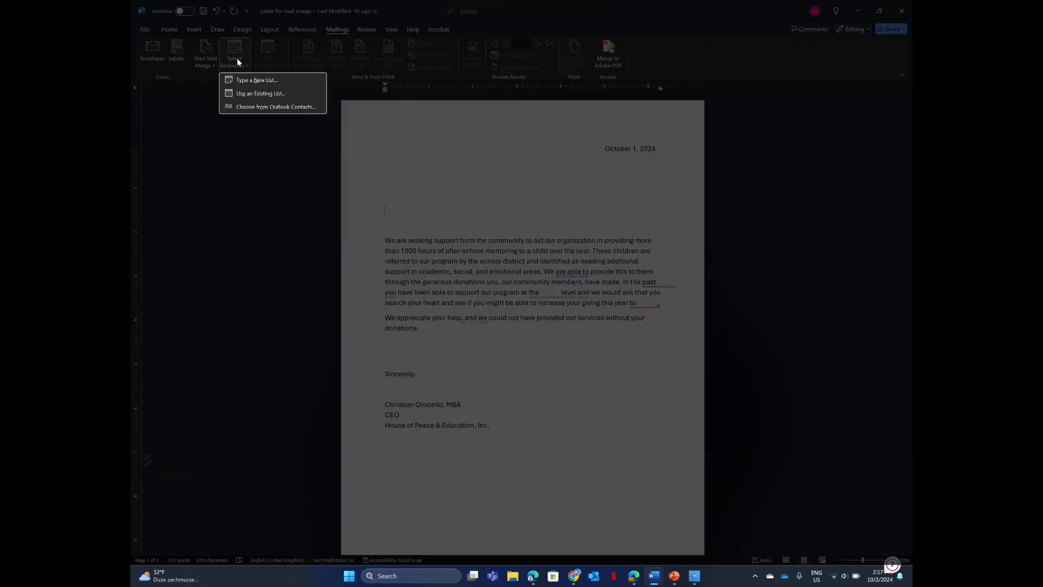
click(242, 95)
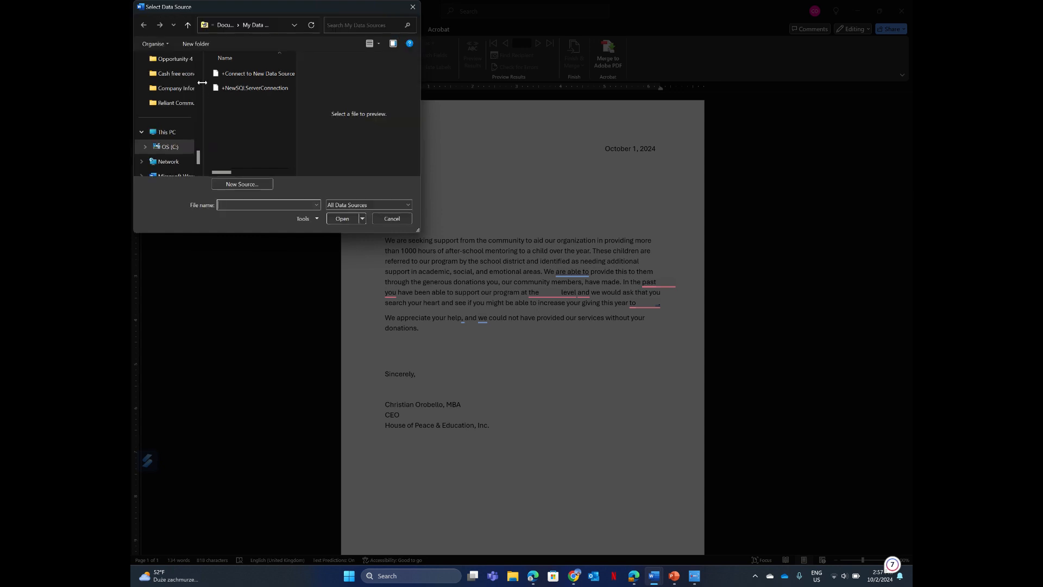
scroll(200, 82, up, 5)
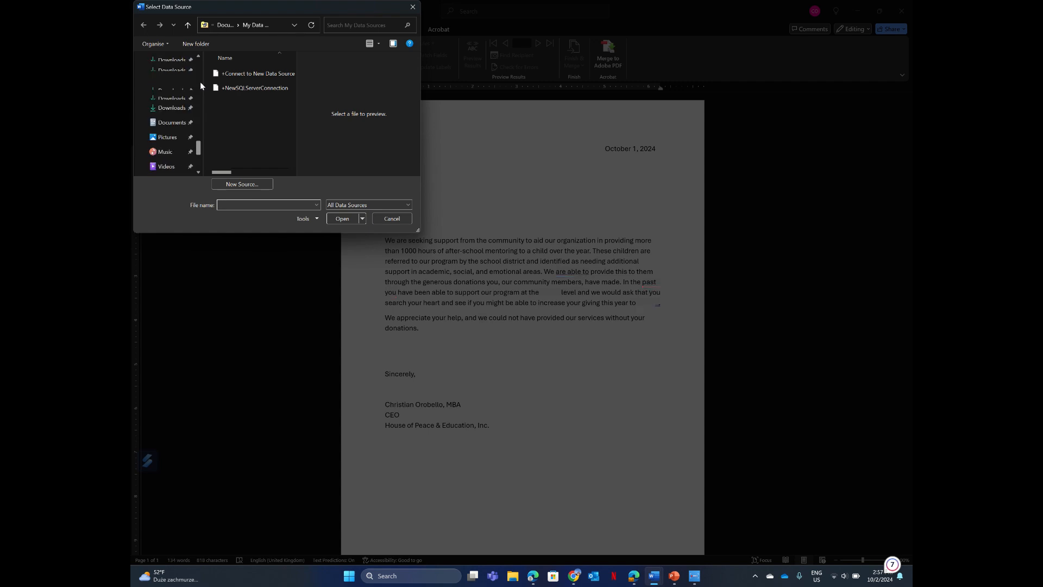
scroll(200, 83, up, 2)
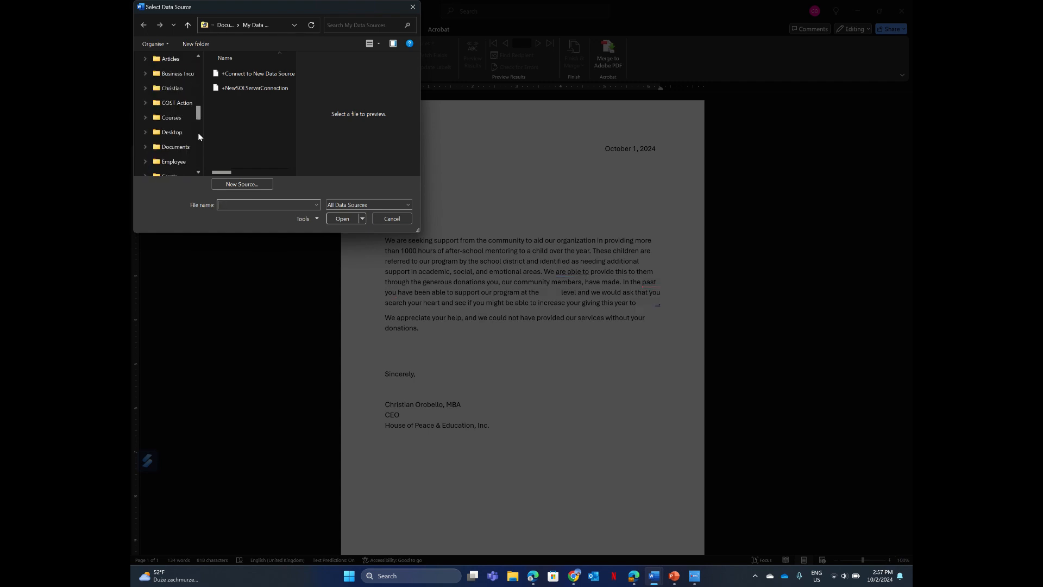
scroll(197, 81, up, 3)
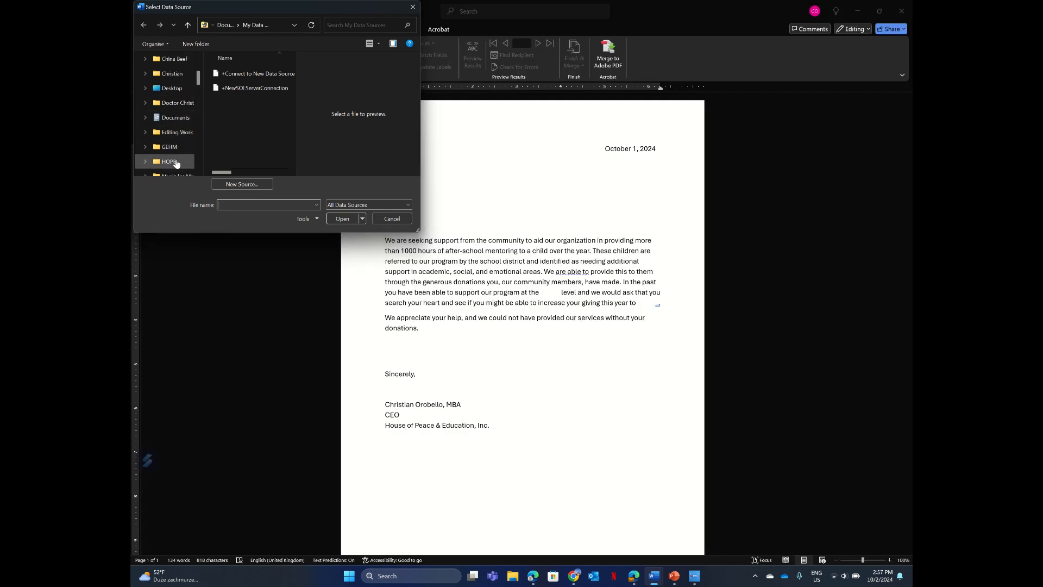
click(175, 161)
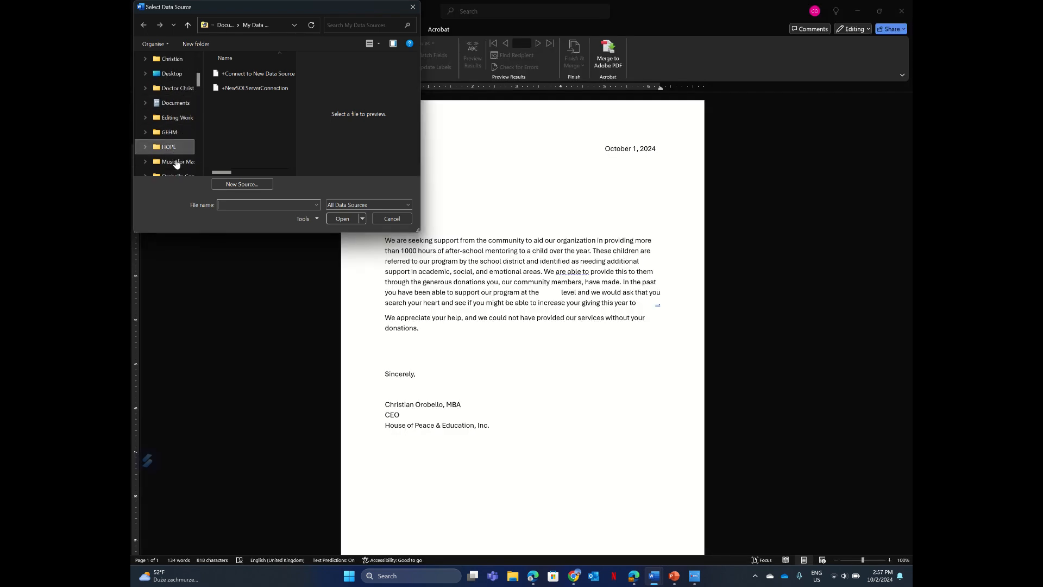
scroll(198, 155, down, 2)
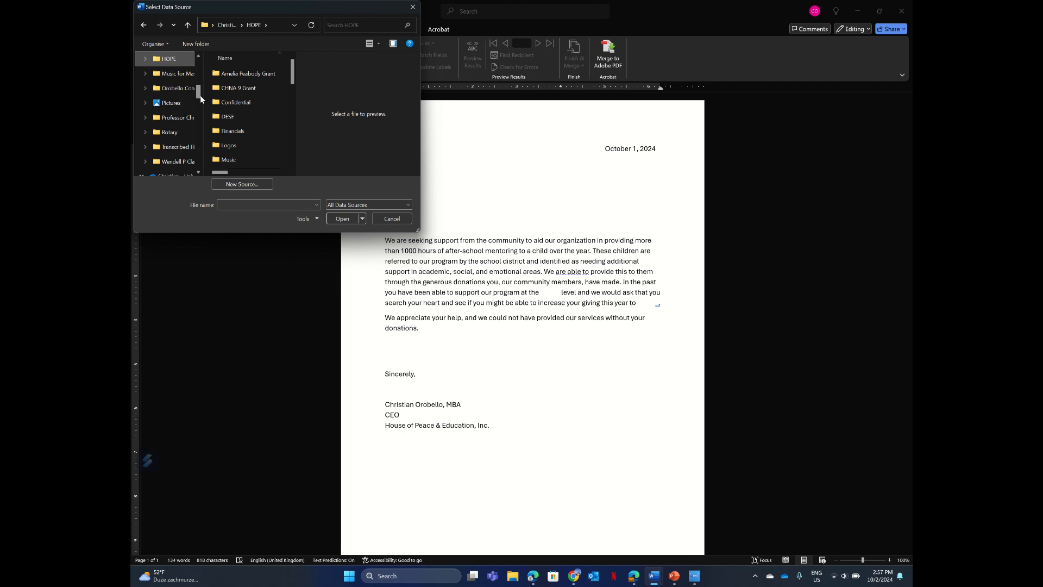
click(240, 100)
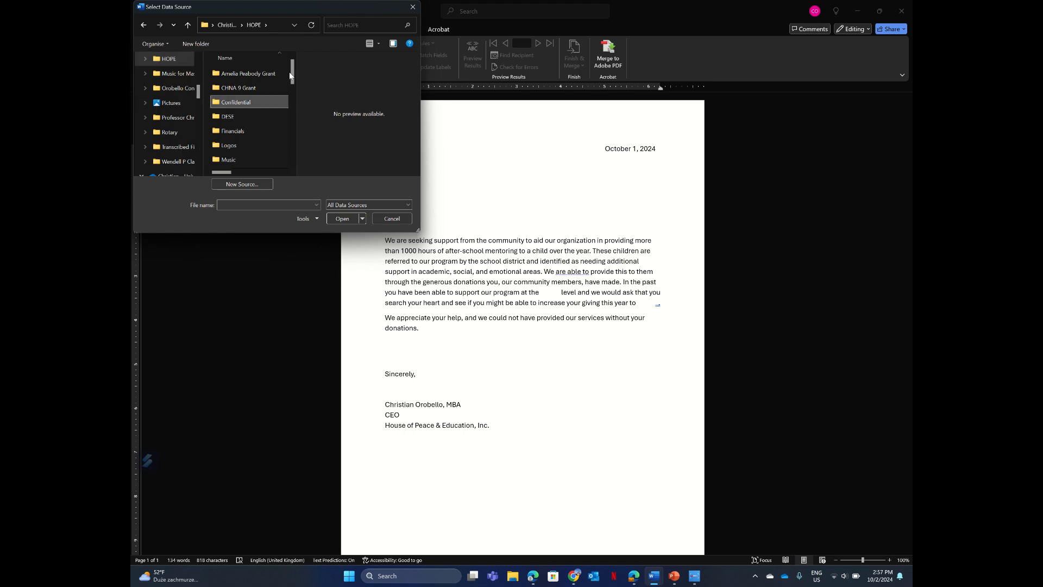
Go through the Programs, HW and Instructional Materials folders and open the mail merge folder
drag(288, 93, 288, 133)
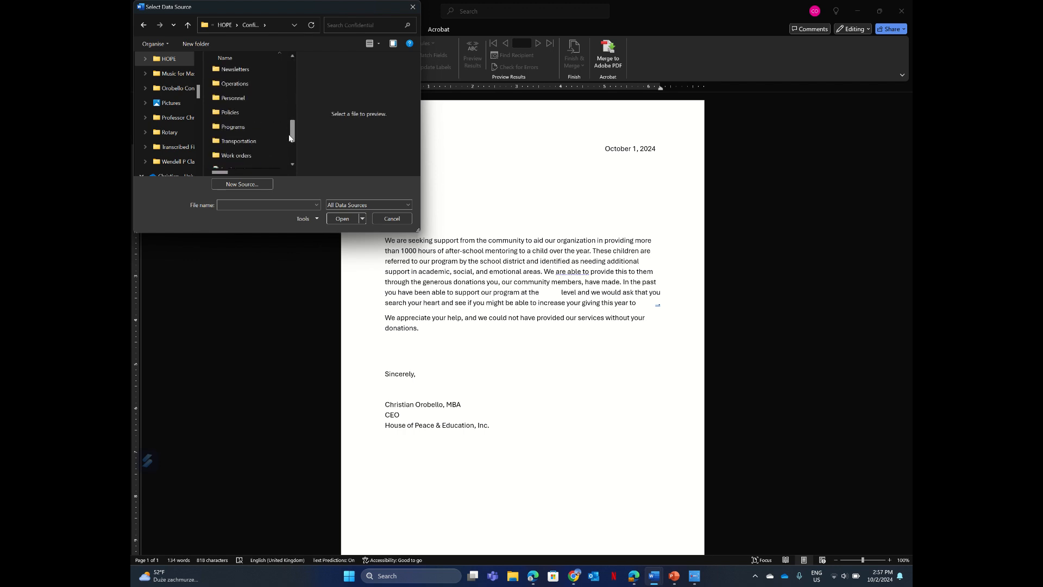
click(264, 128)
double_click(264, 128)
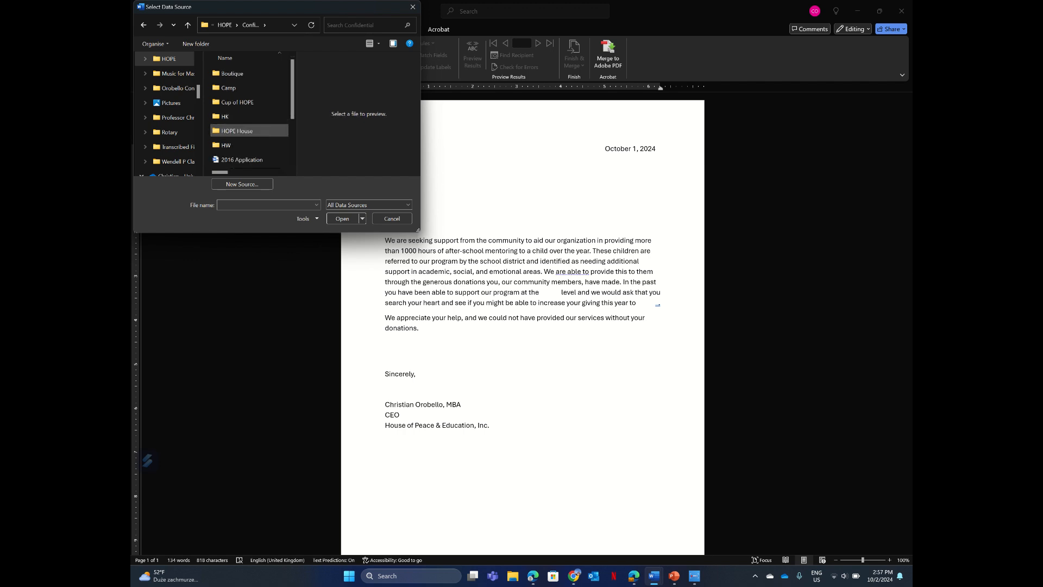
click(253, 145)
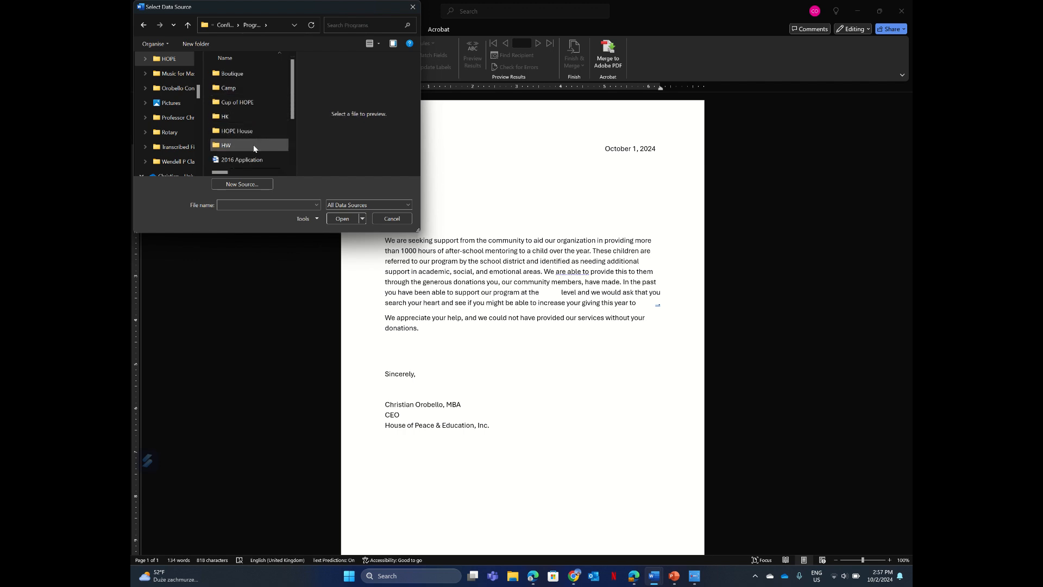
double_click(253, 146)
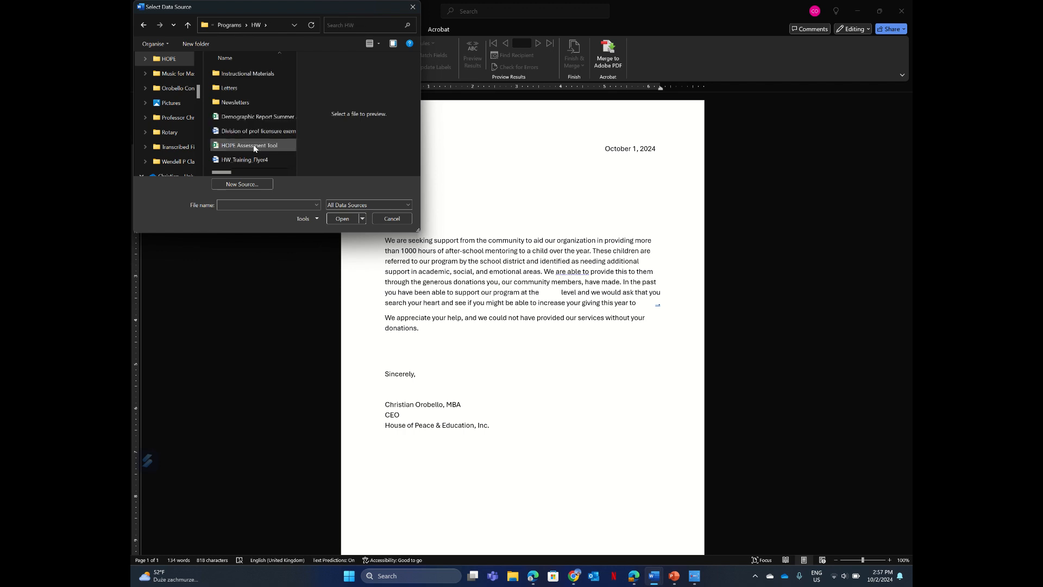
click(246, 76)
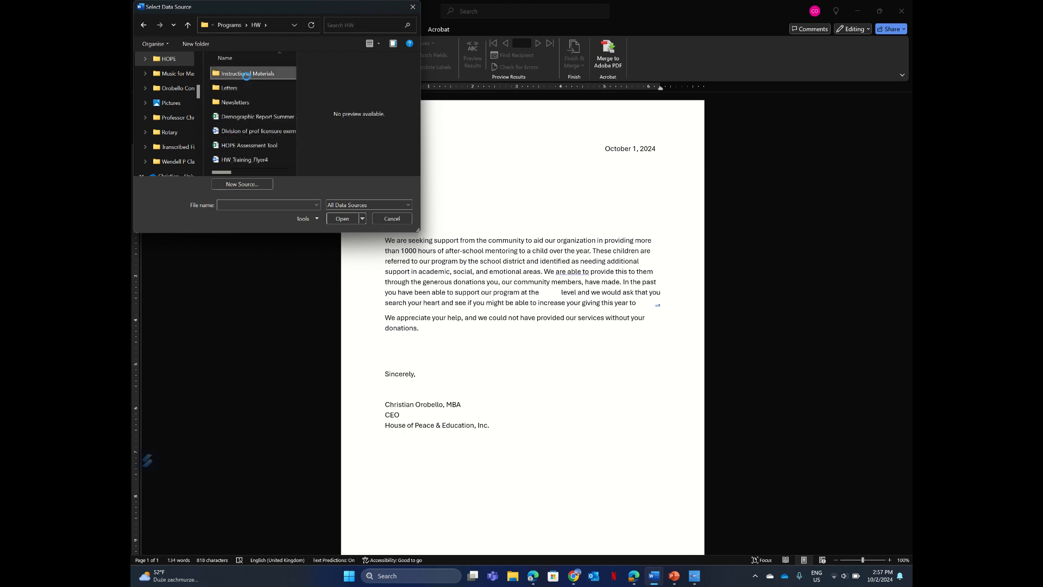
double_click(247, 76)
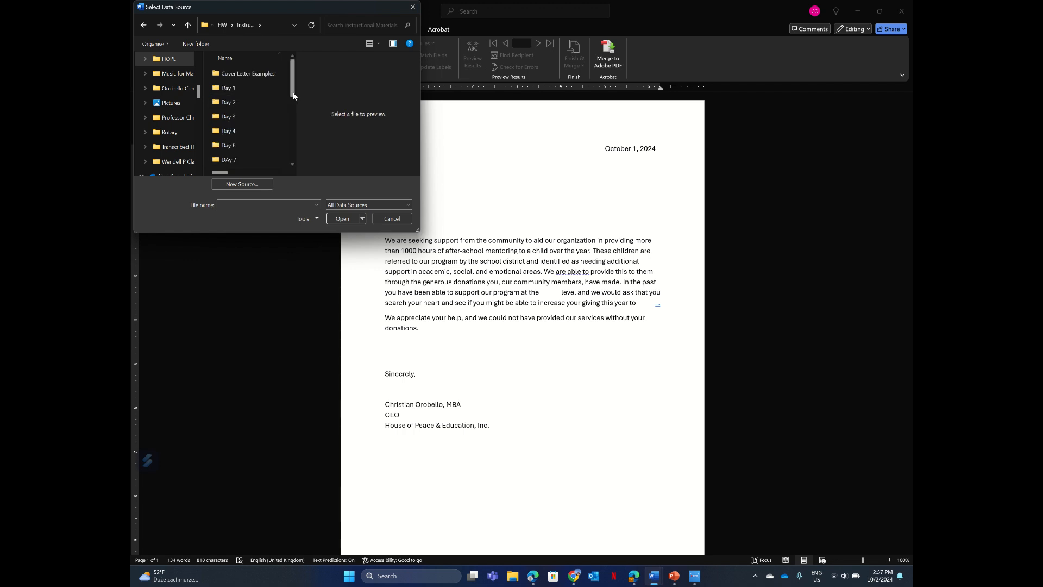
drag(294, 92, 292, 145)
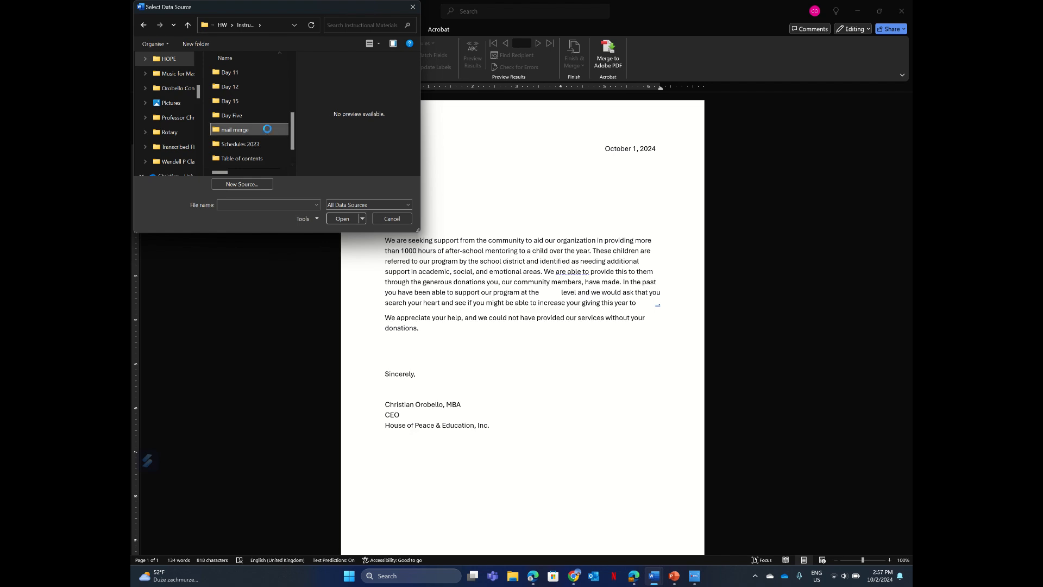
double_click(268, 131)
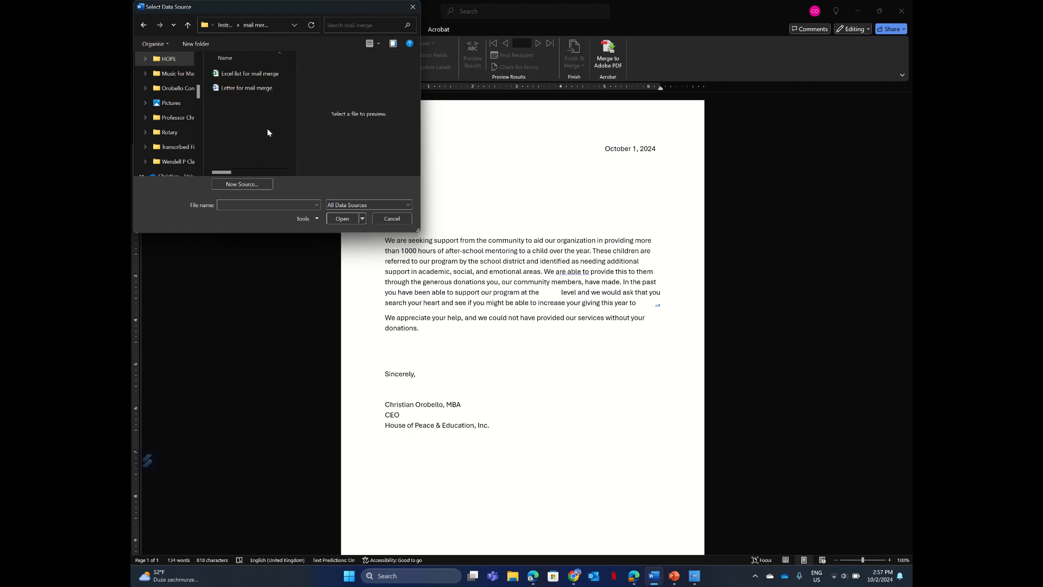
Load Sheet1$ of "Excel list for mail merge" as the recipients, with column headers in the first row, and review the recipient list
double_click(246, 73)
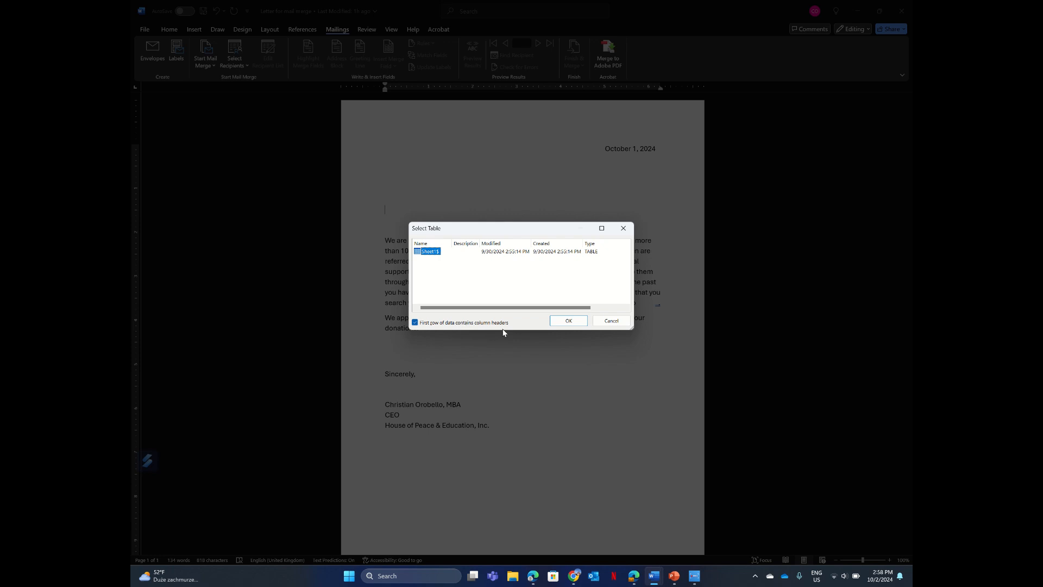
click(552, 322)
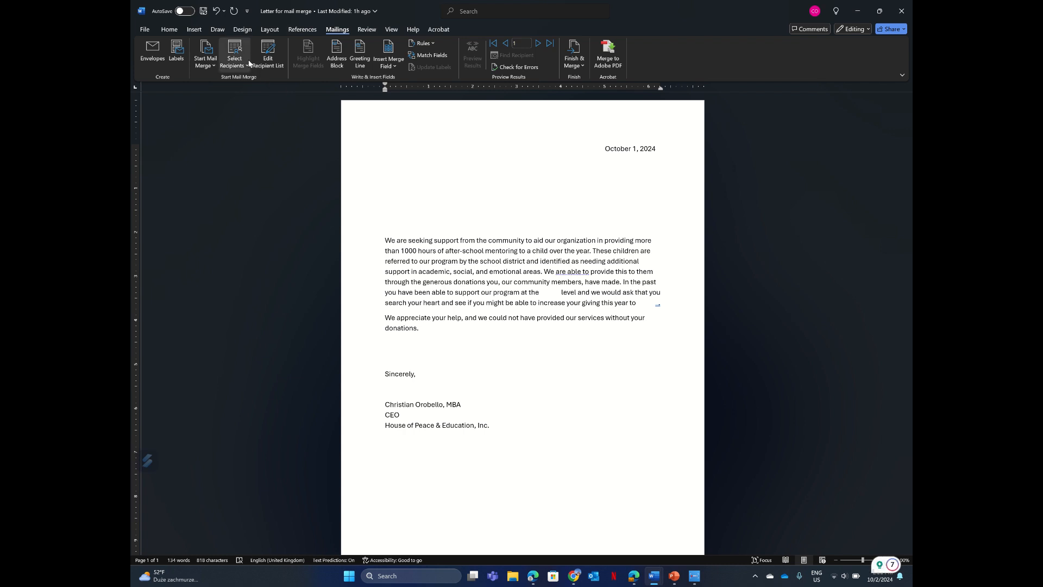
click(272, 59)
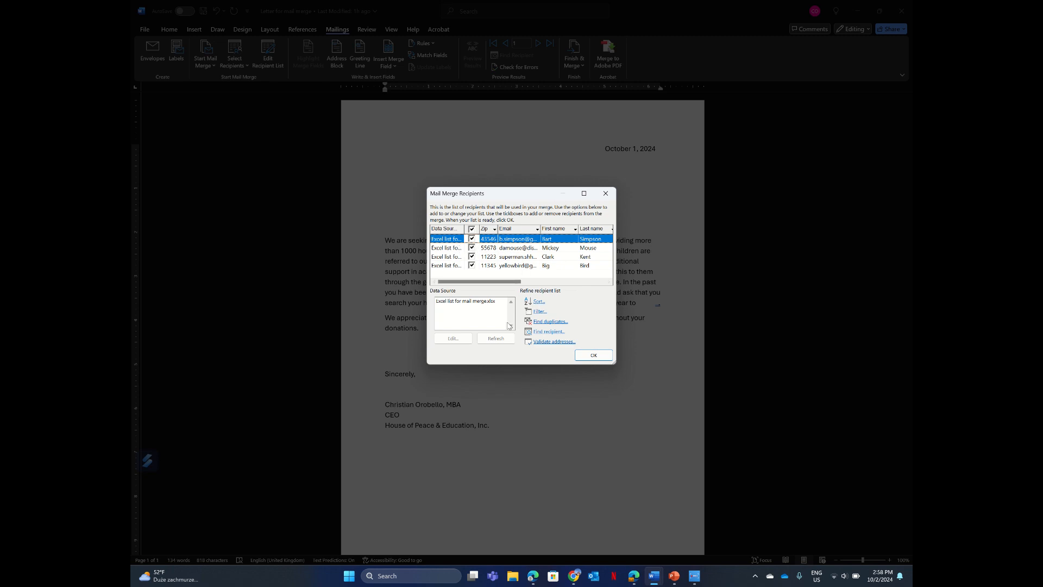
click(586, 356)
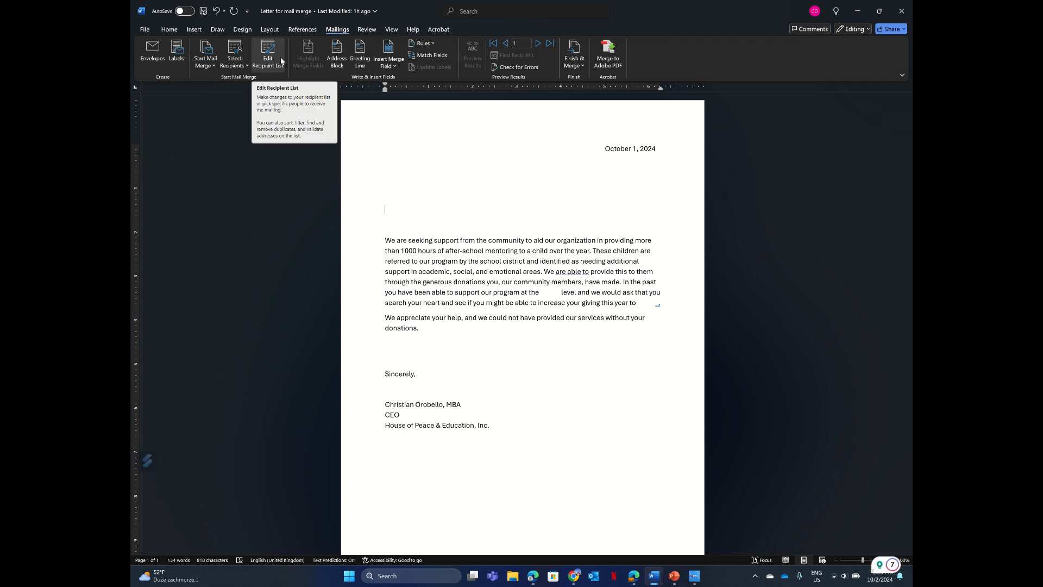
Begin inserting an address block and match its First Name to First name and its Surname to Last name
click(335, 57)
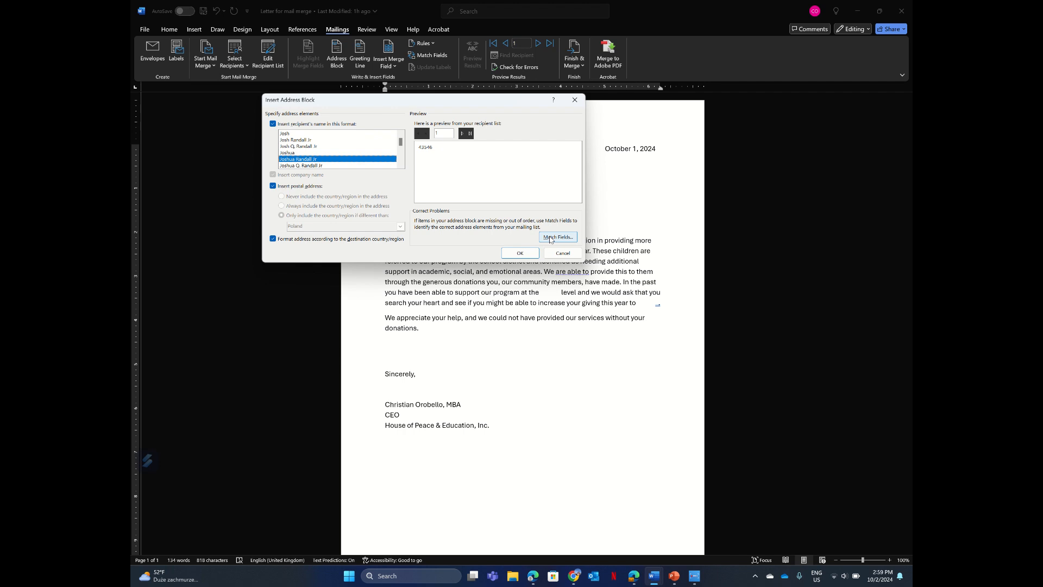
click(551, 238)
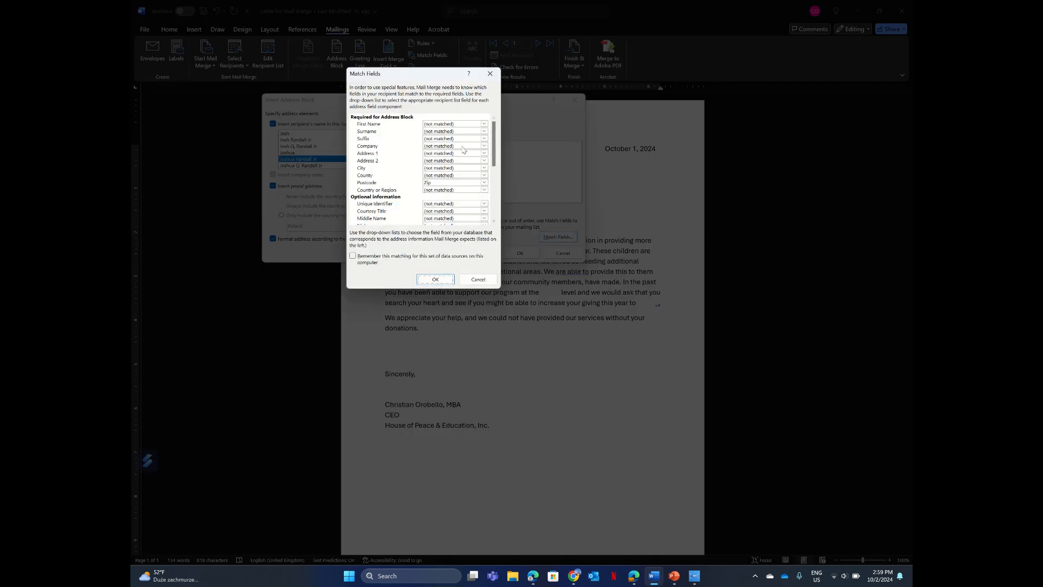
click(459, 124)
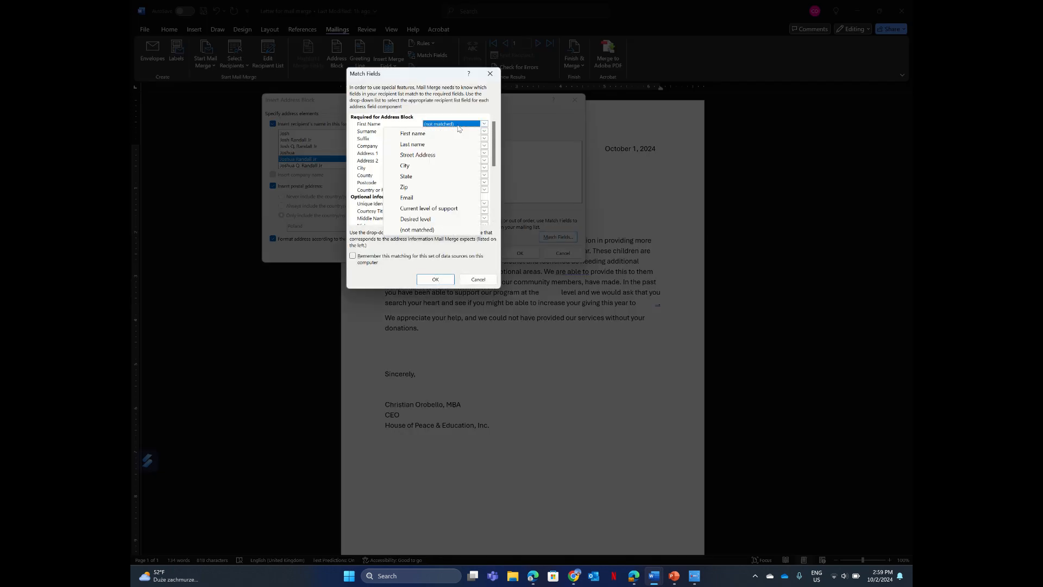
click(456, 134)
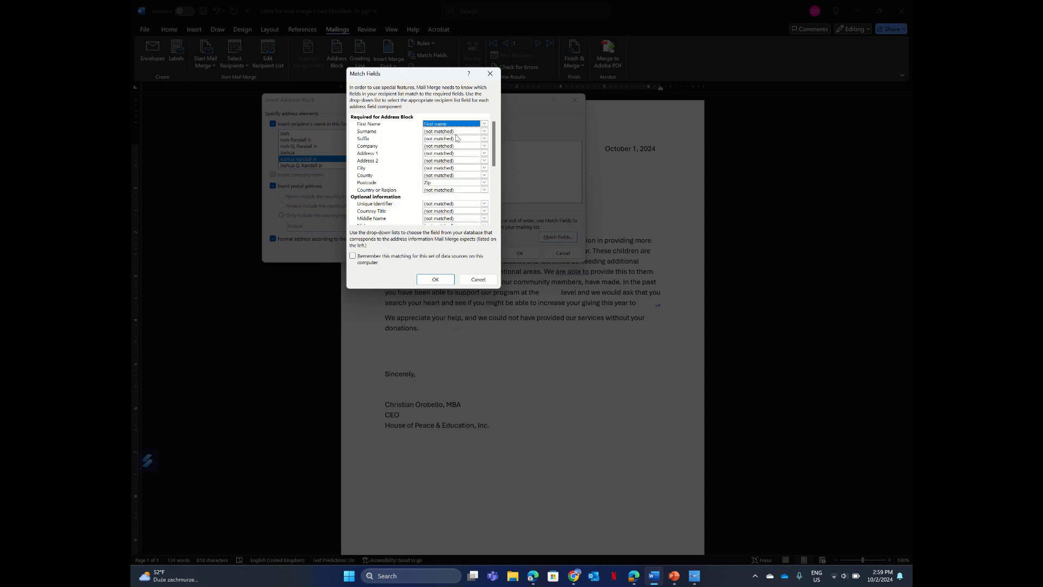
click(456, 133)
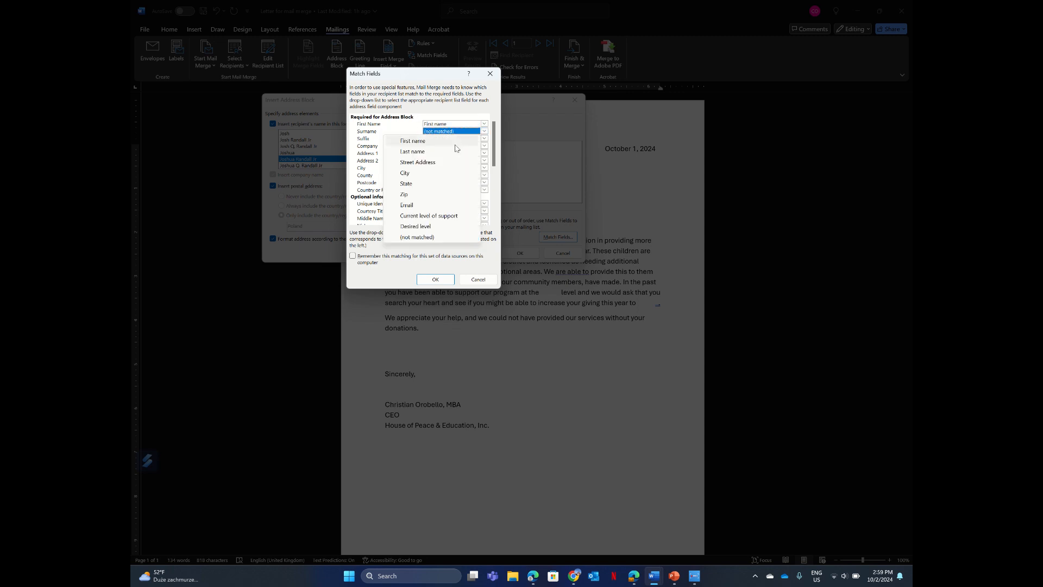
click(457, 152)
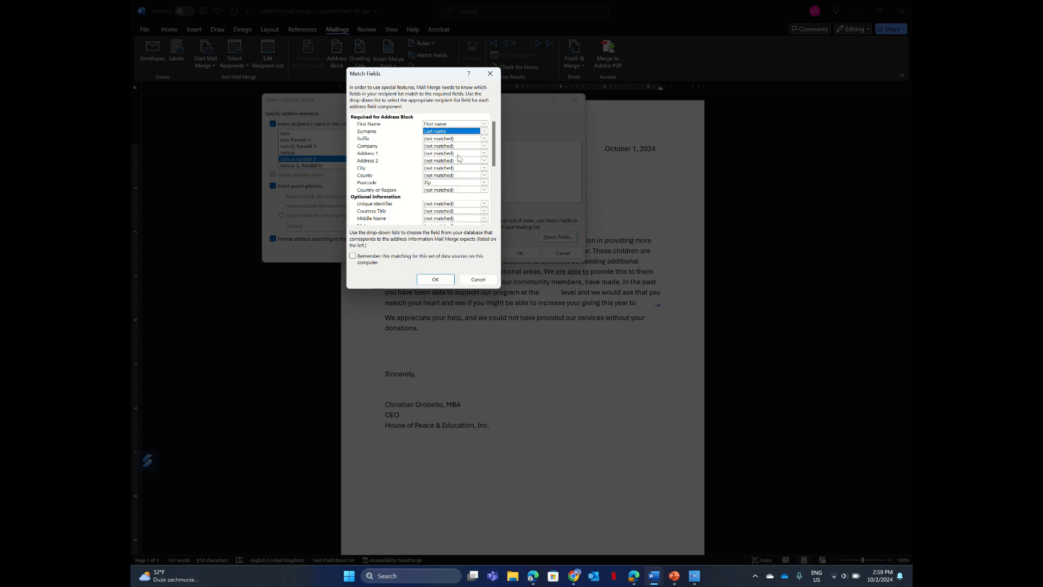
Match the address block's Address 1 to Street Address and its City to the City column
click(459, 154)
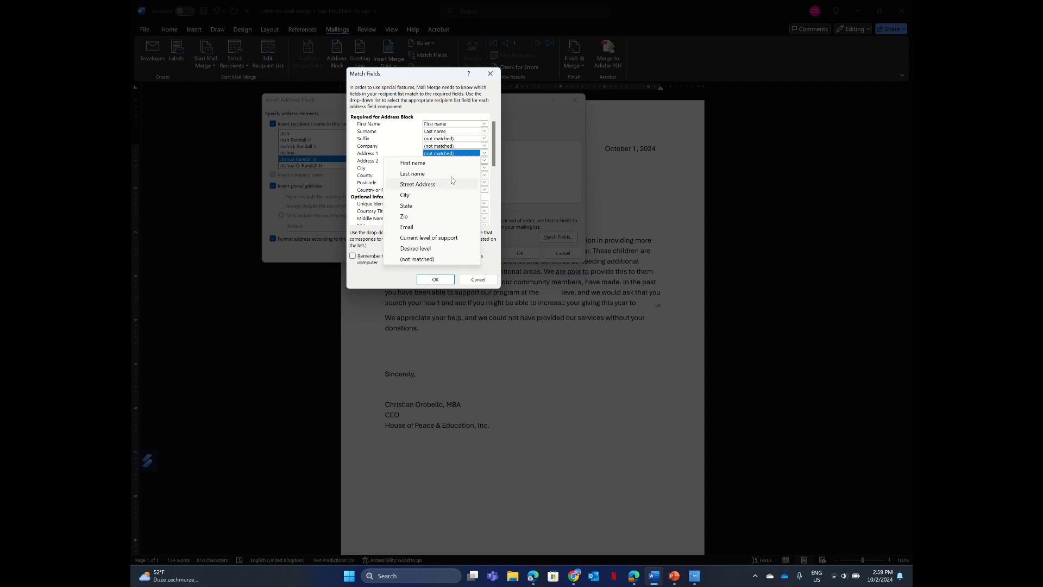
click(452, 184)
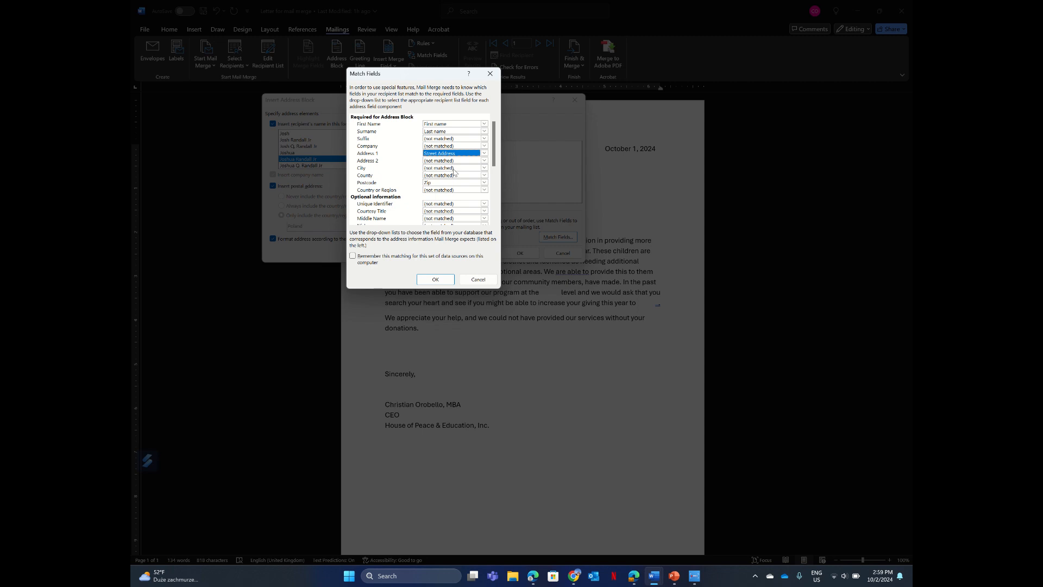
click(455, 170)
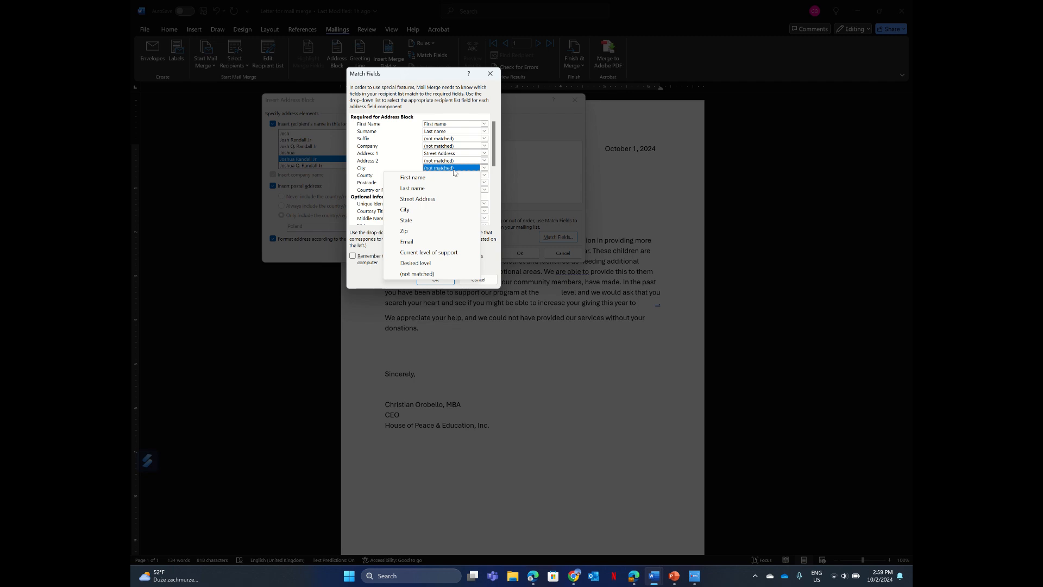
click(441, 215)
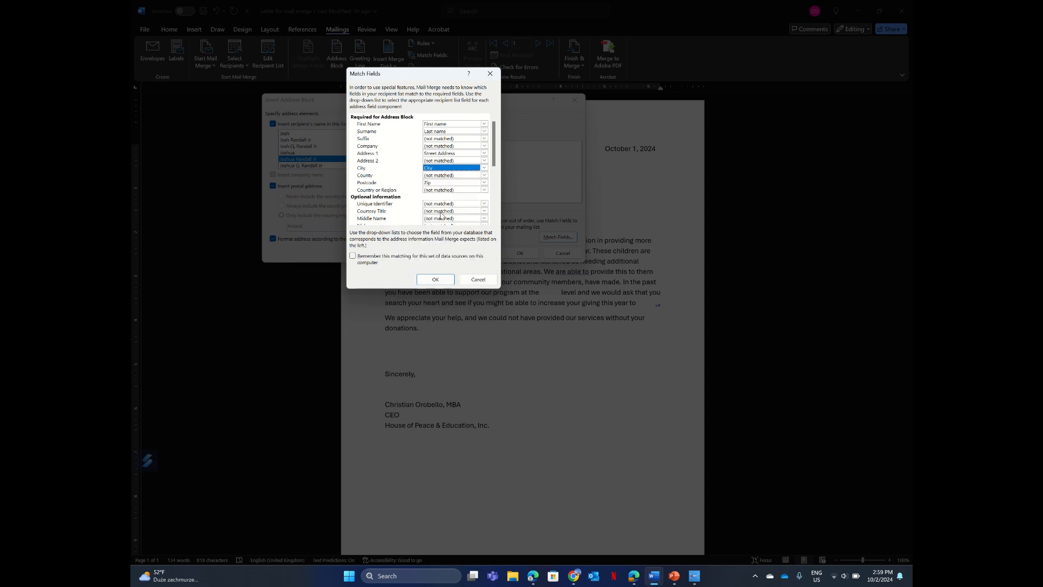
click(455, 175)
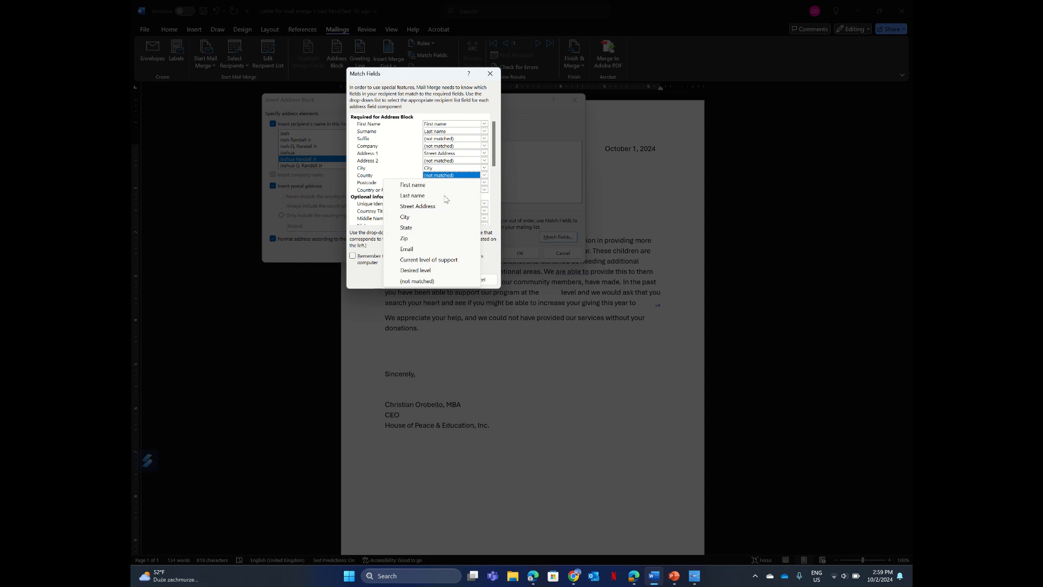
click(415, 155)
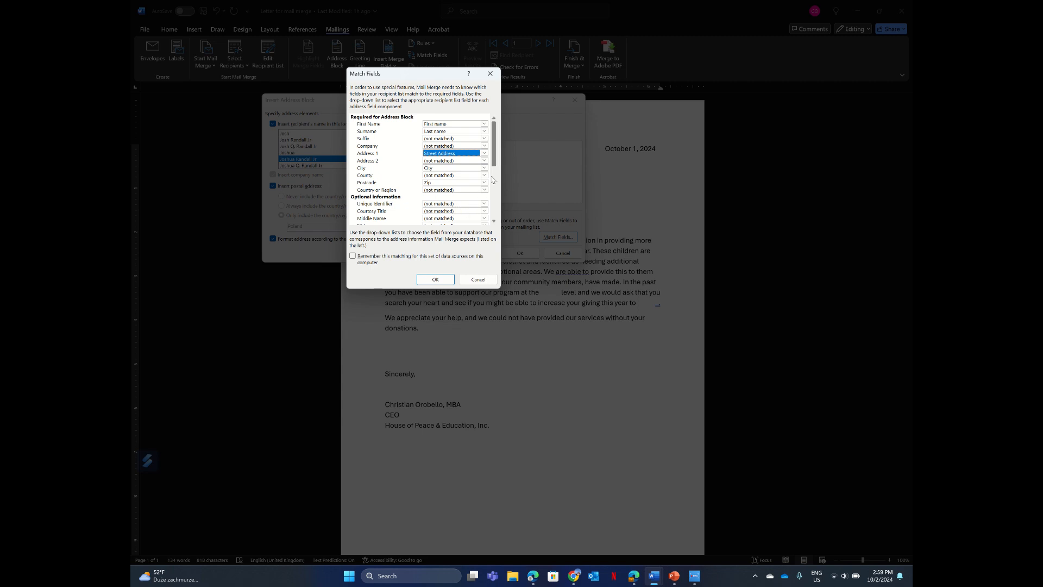
Accept the field matching, preview the address block for the next two recipients, and insert it into the letter
click(442, 279)
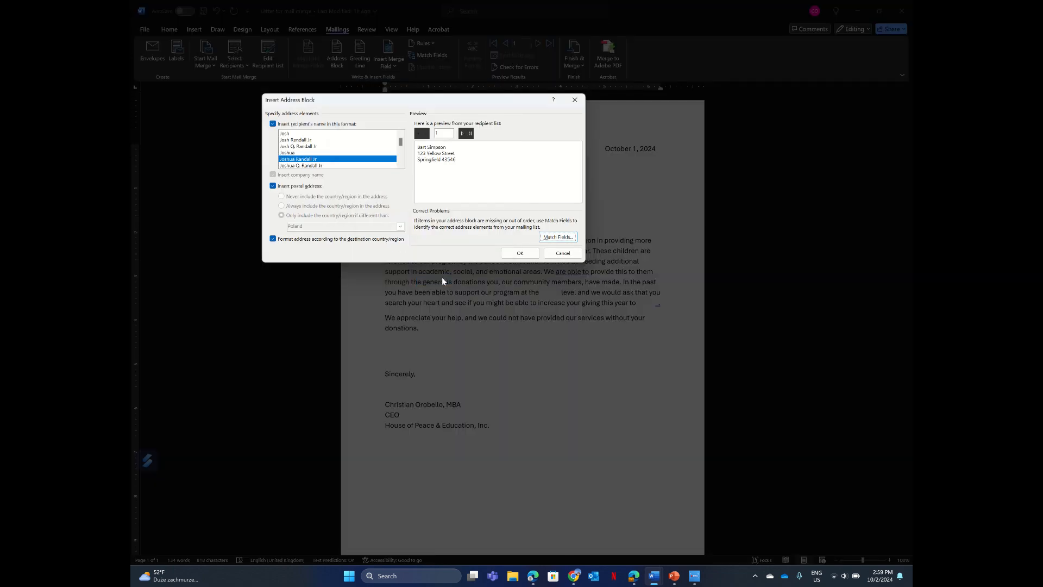
click(463, 133)
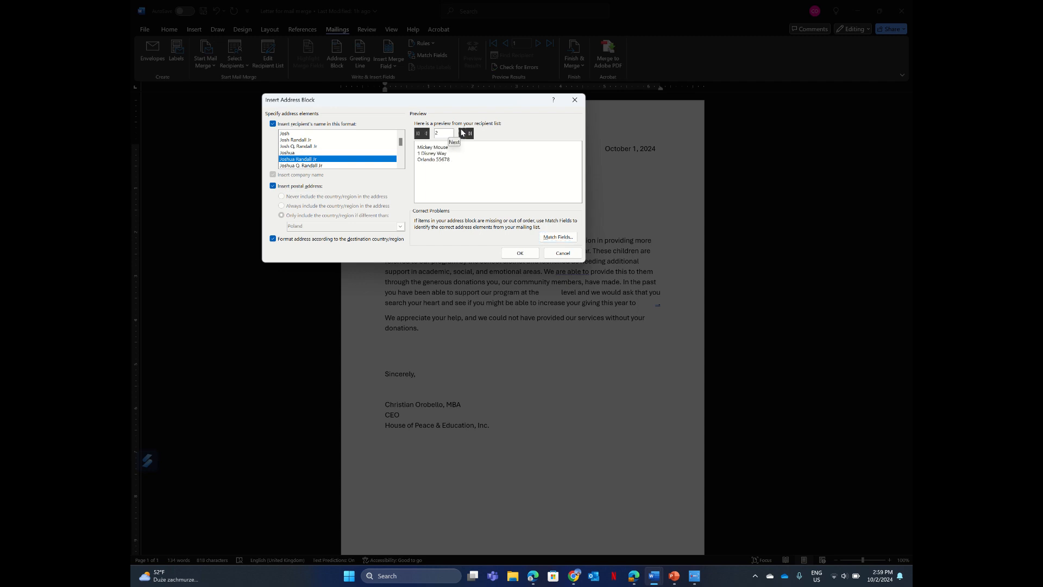
click(463, 132)
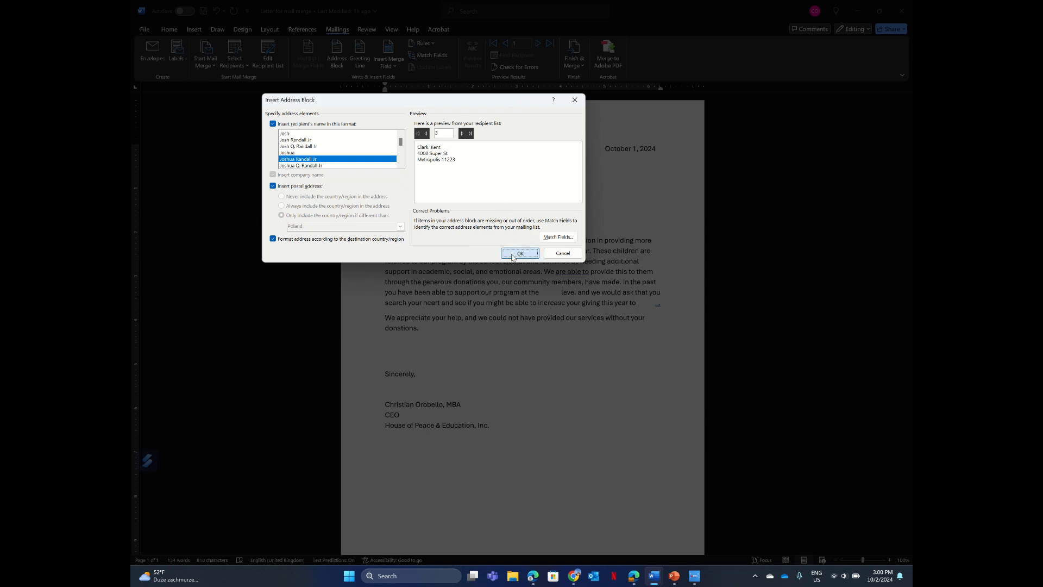
click(513, 254)
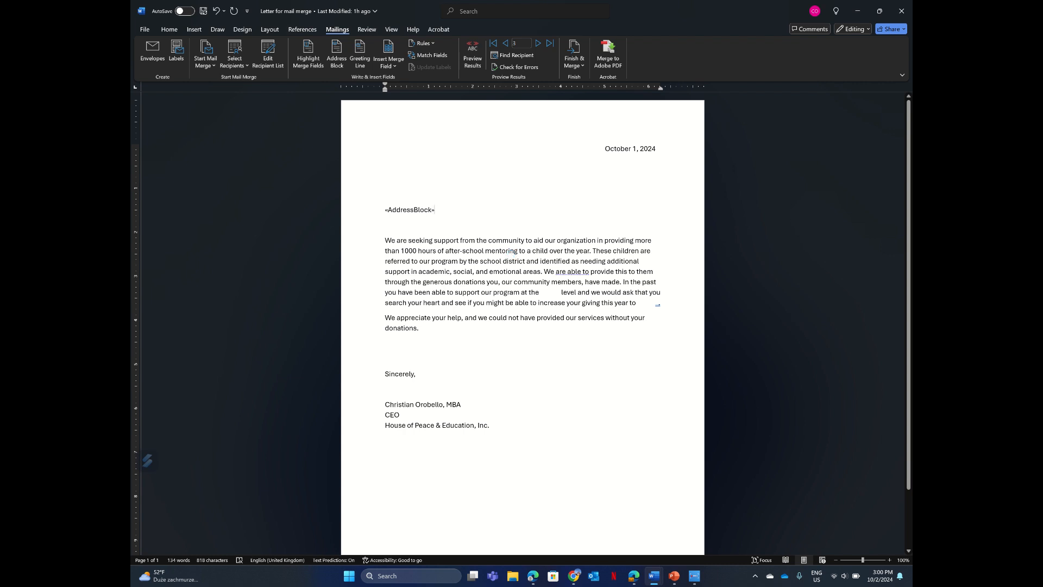
Add blank lines below the address block and insert a "Dear" greeting line in the Joshua Randall Jr. name format, previewing the next recipient
click(440, 217)
key(Return)
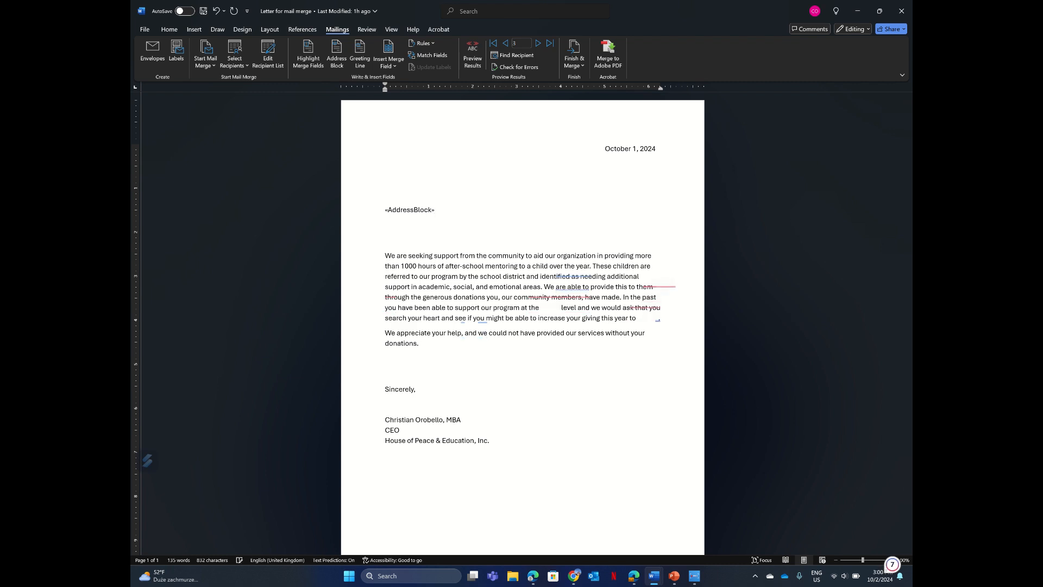
key(Return)
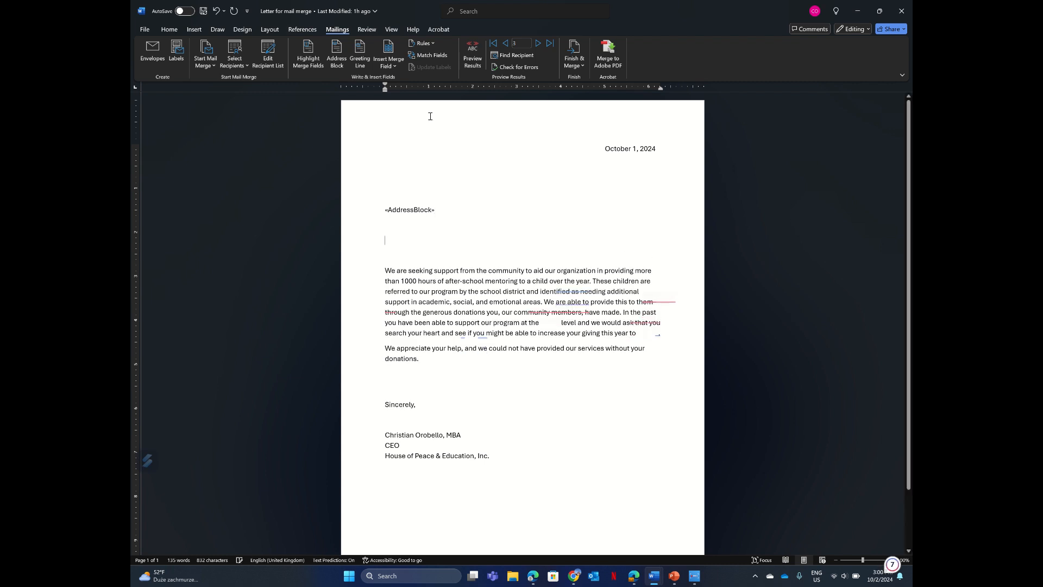
click(360, 61)
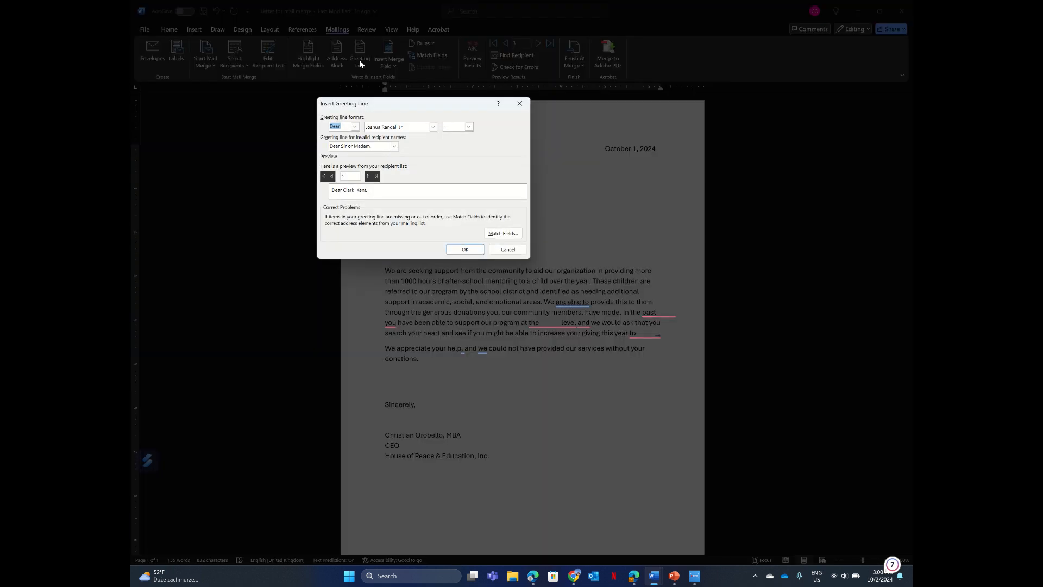
click(367, 178)
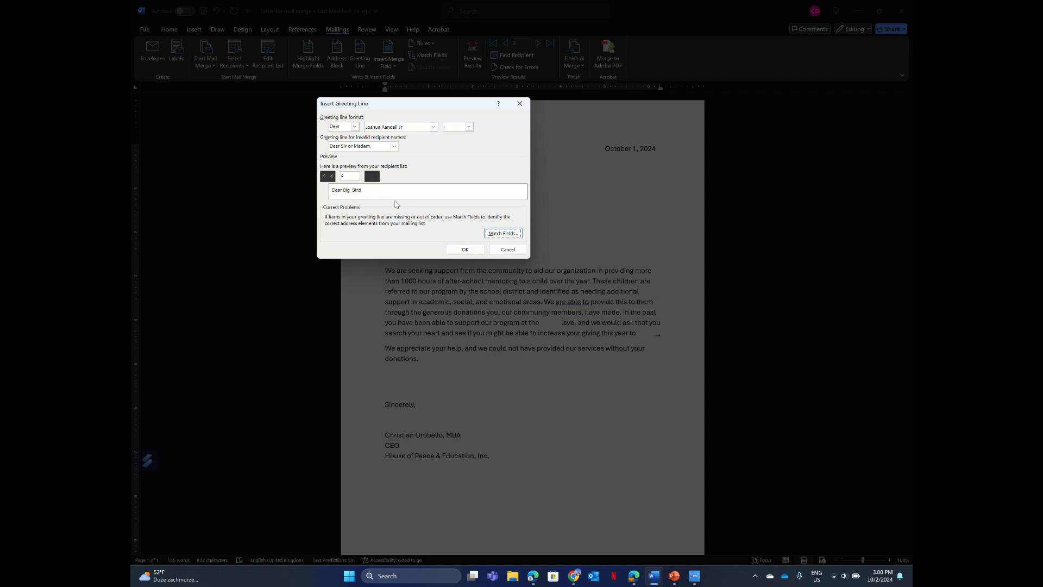
click(465, 251)
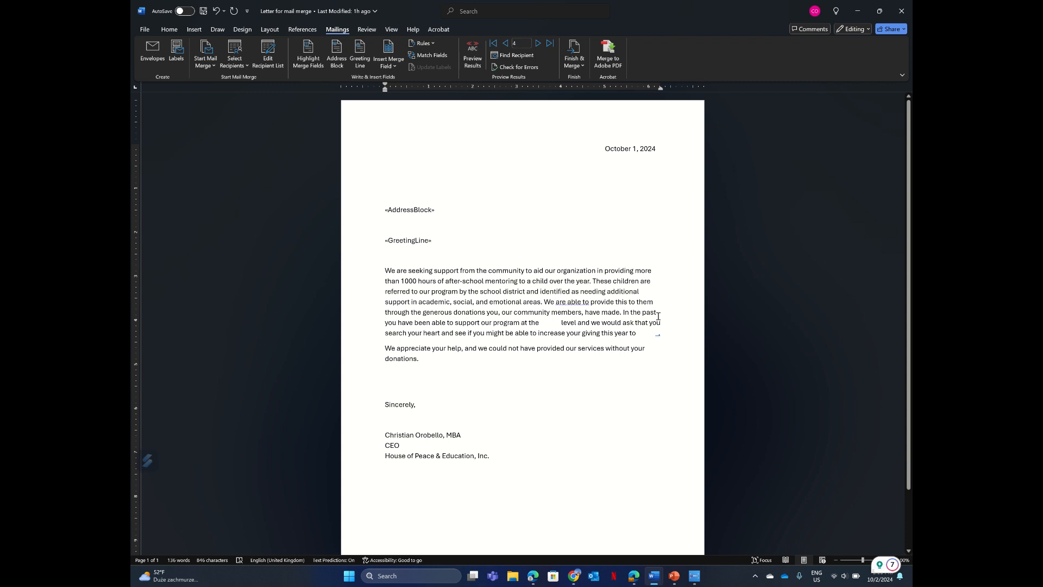
Insert the Current_level_of_support field after "In the past," followed by a comma, and delete the surplus spaces before "you have been"
mouse_move(656, 314)
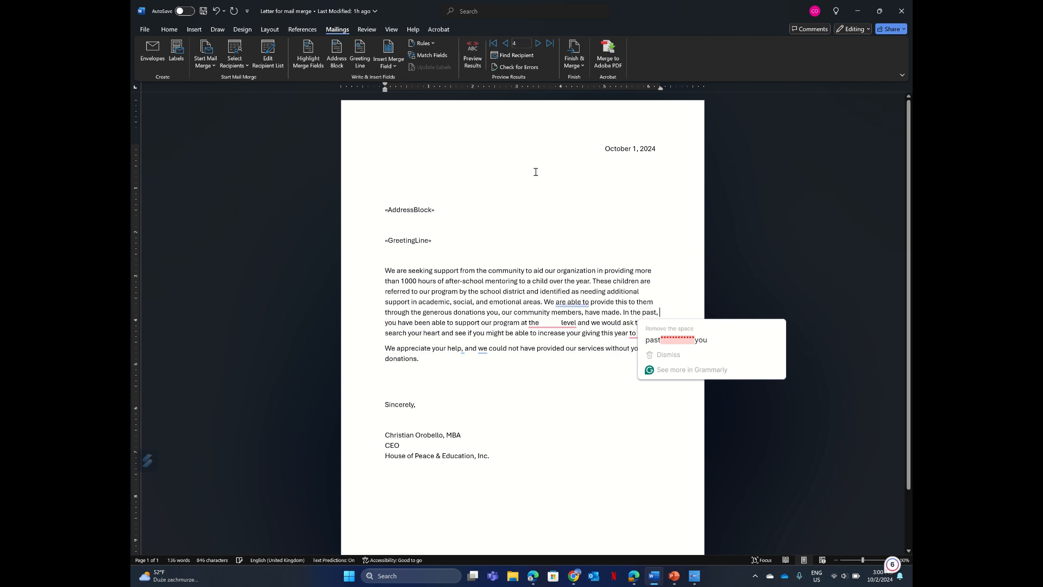
click(394, 63)
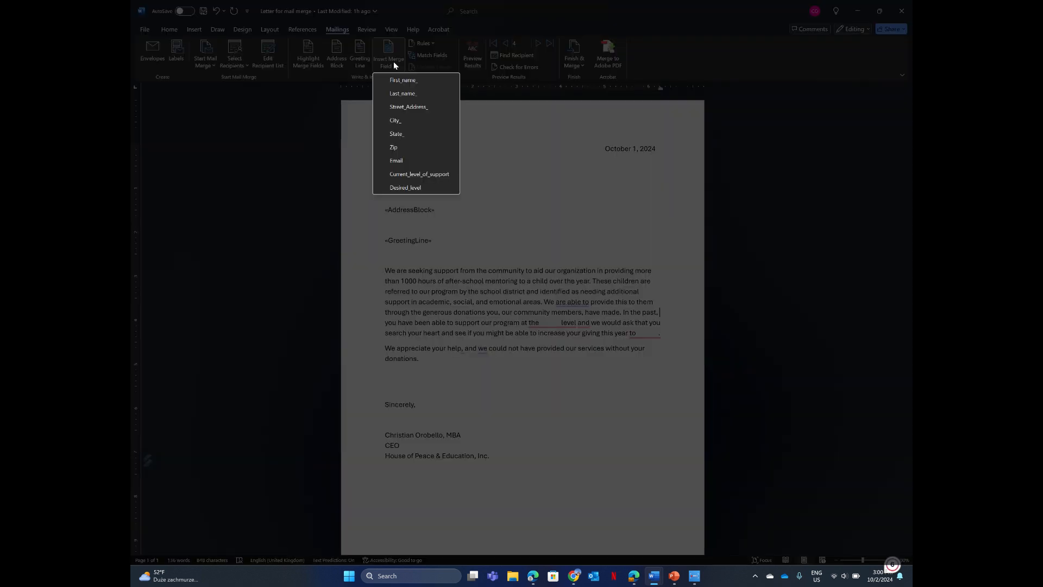
click(412, 175)
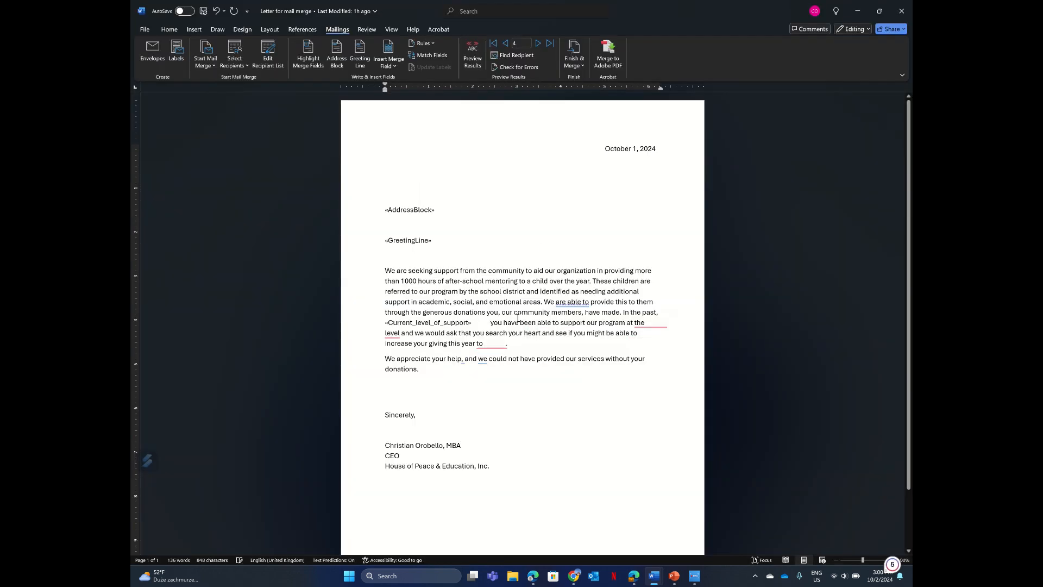
text(,)
key(Delete)
key(Delete)
key(Delete)
key(Delete)
key(Delete)
key(Delete)
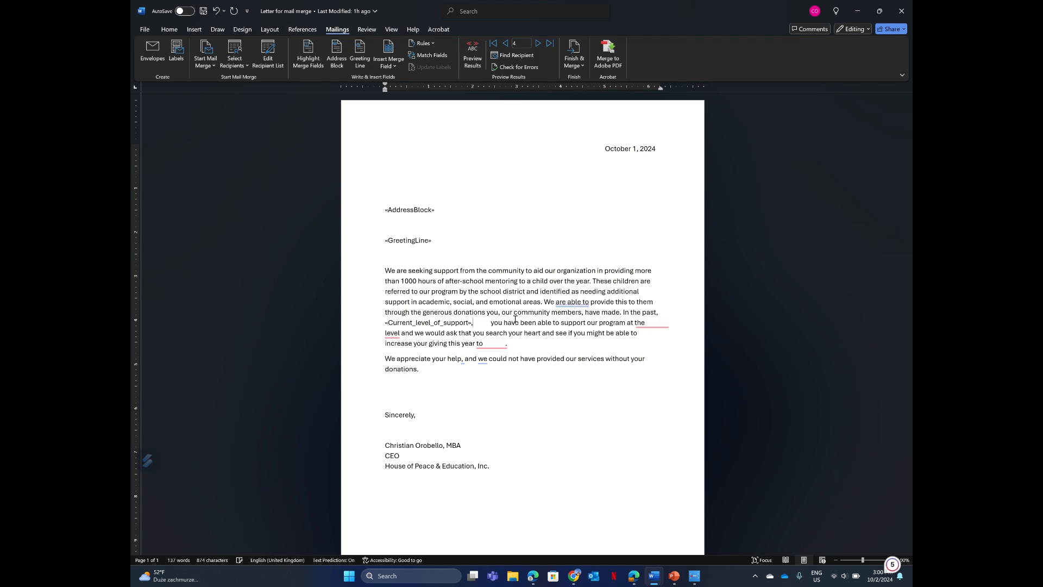
key(Delete)
key(Delete)
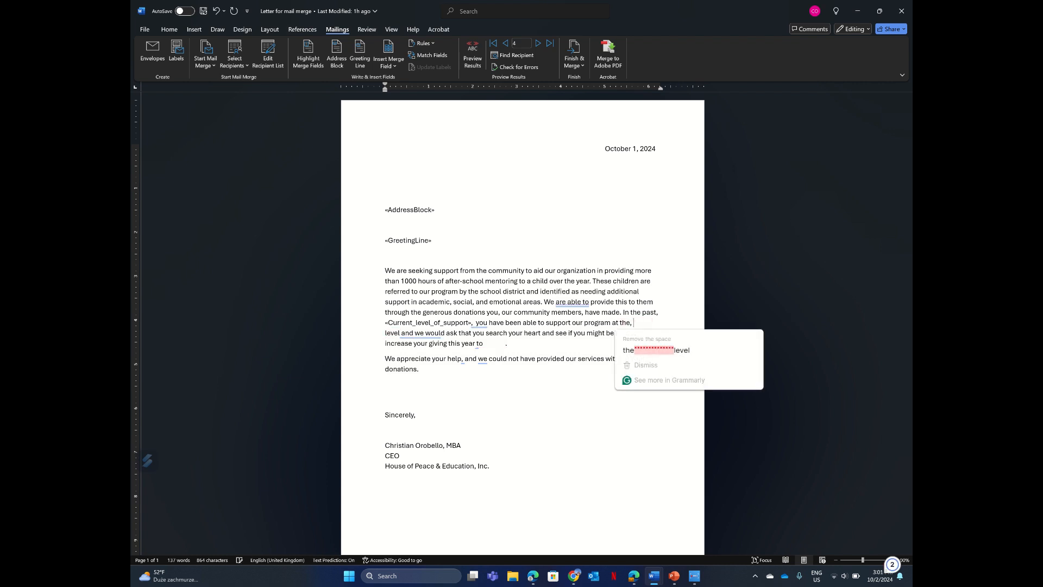
Insert the Desired_level field after "support our program at the" and delete the surplus spaces before "level"
click(633, 323)
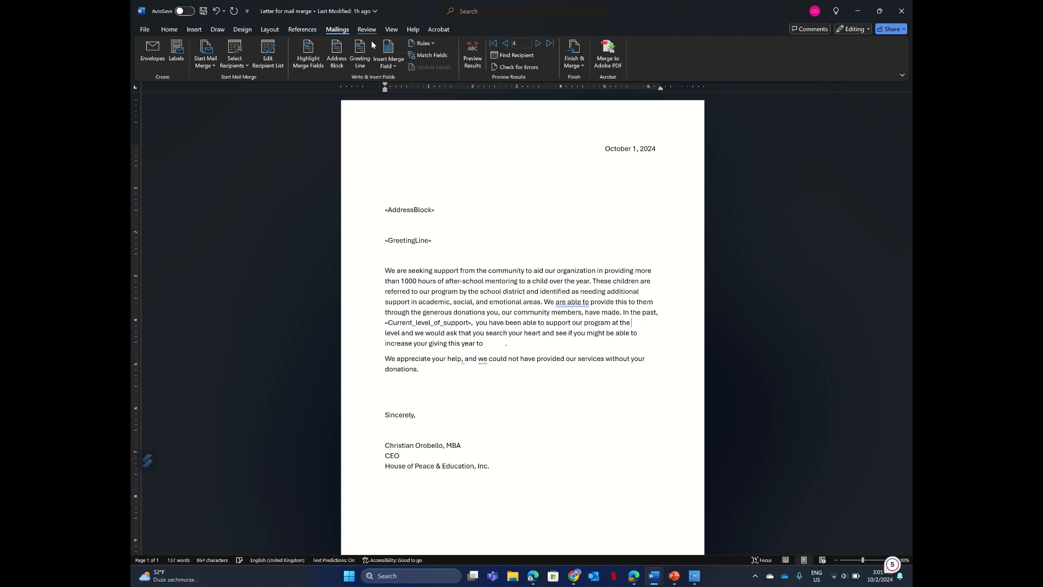
click(387, 65)
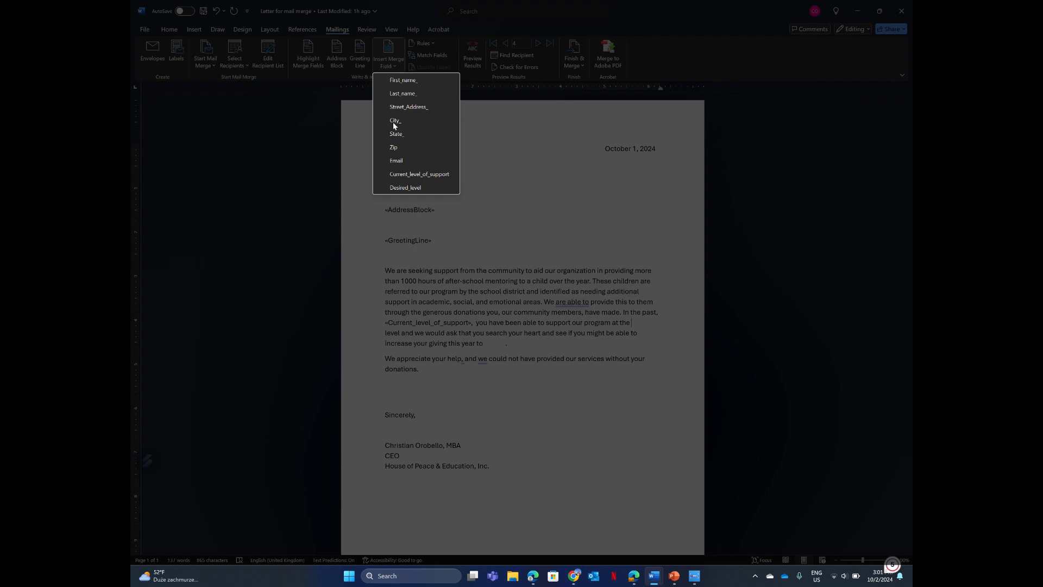
click(403, 188)
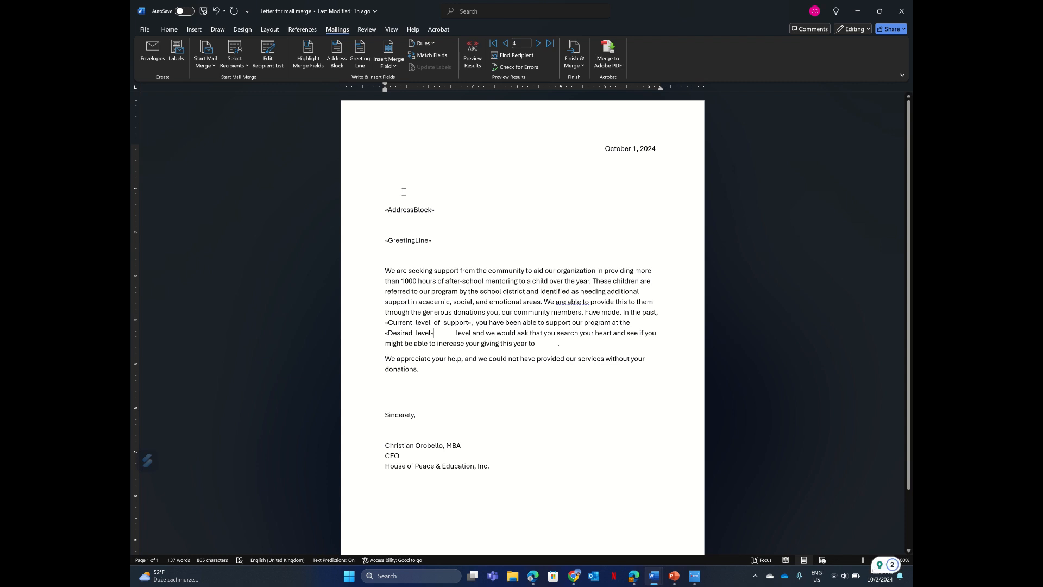
key(Delete)
key(Delete)
key(Delete)
key(Delete)
key(Delete)
key(Delete)
key(Delete)
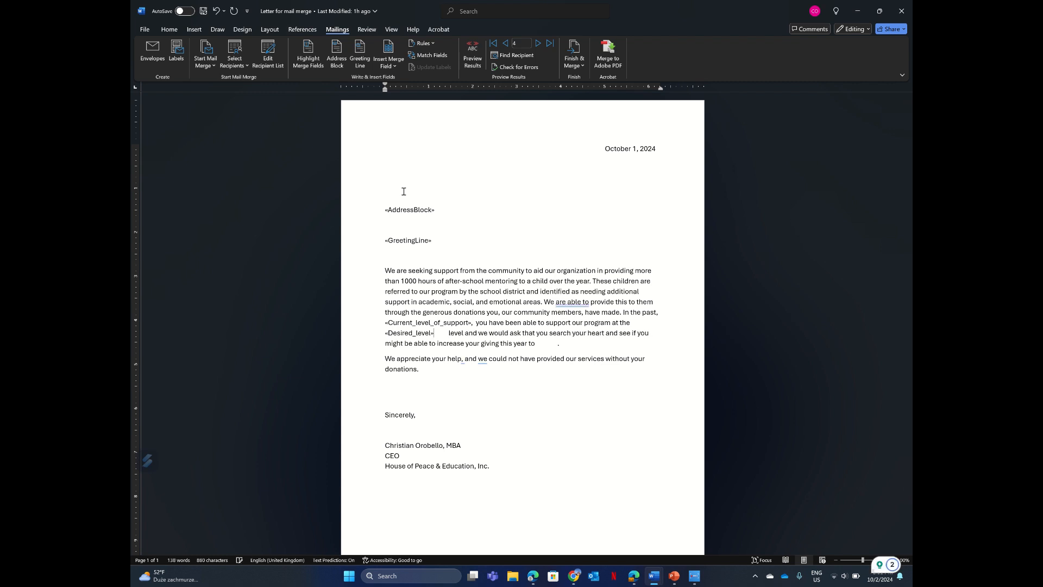
key(Delete)
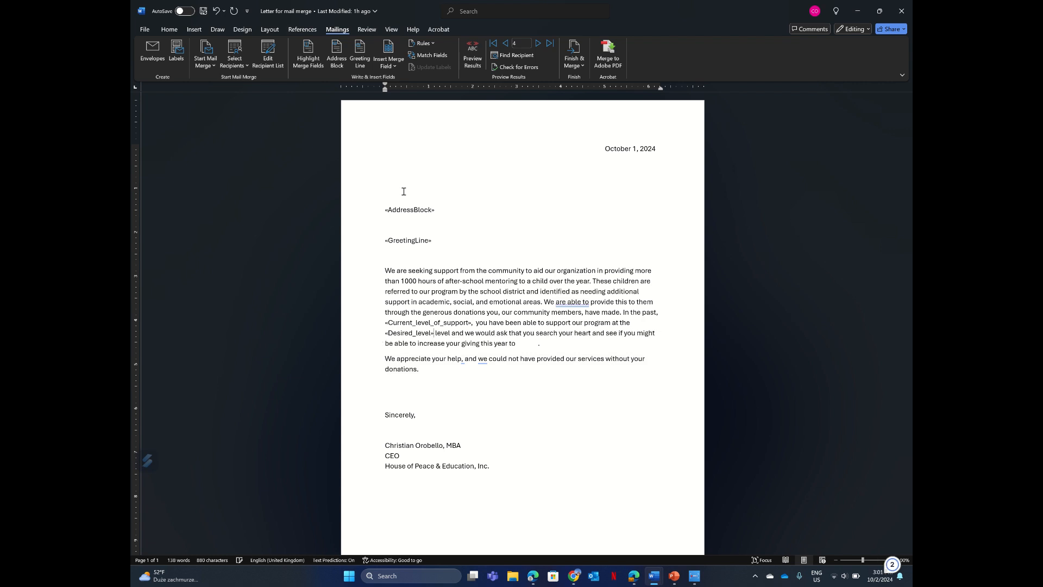
key(Delete)
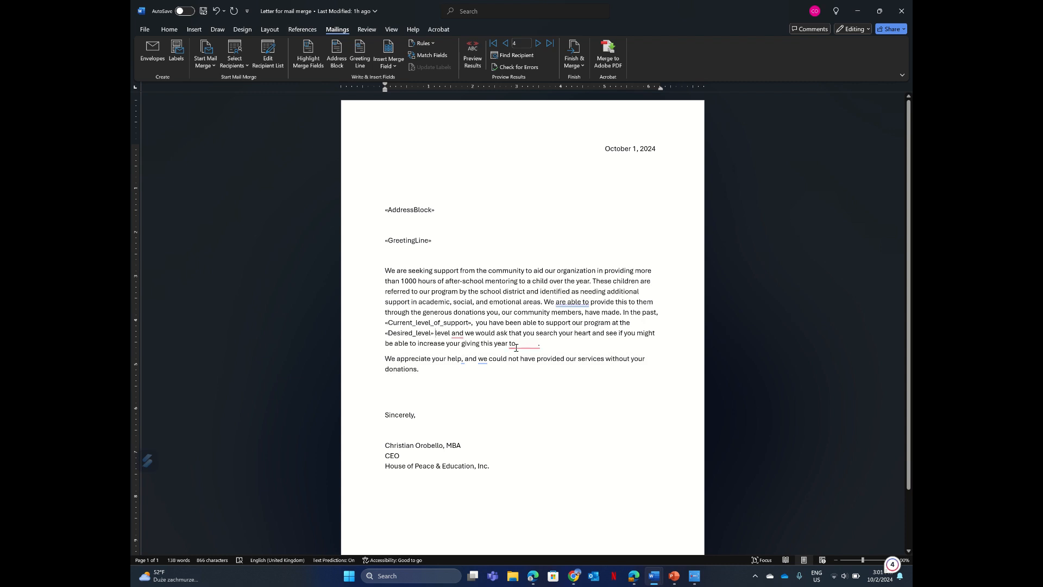
Replace the Current_level_of_support field and its comma after "In the past," with the First_name_ field
click(473, 324)
key(shift+Home)
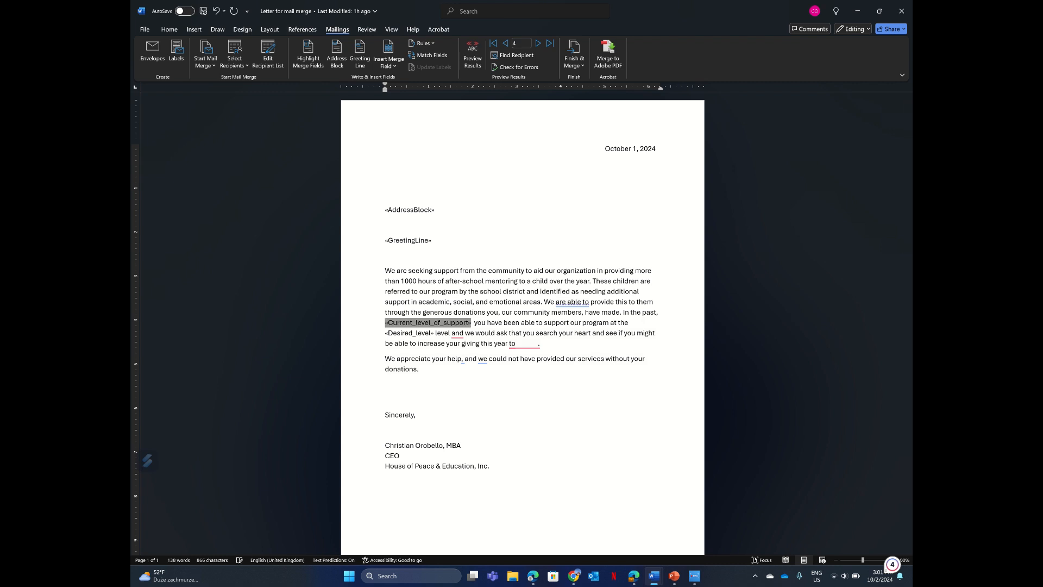
key(BackSpace)
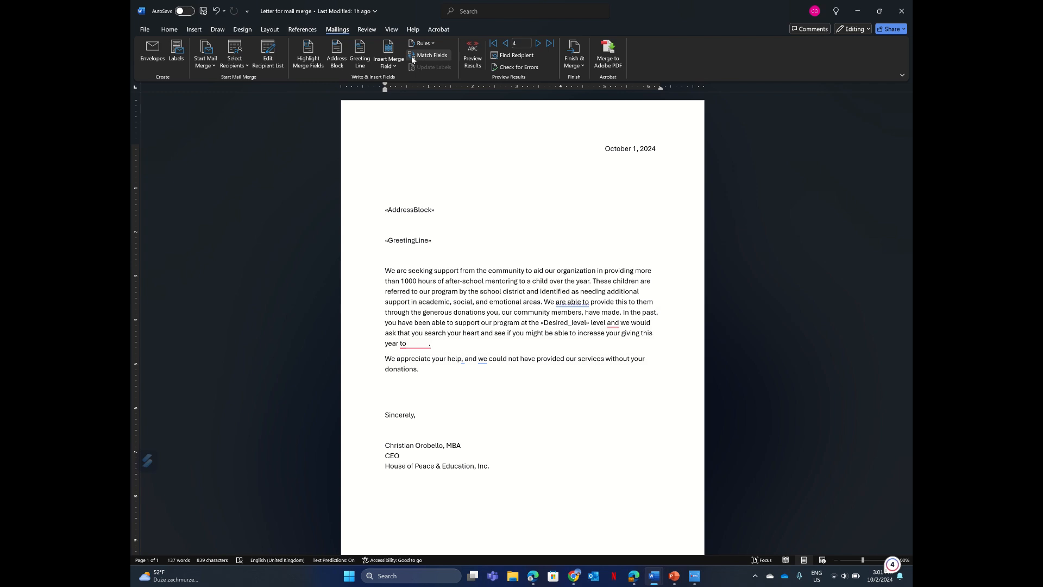
click(396, 62)
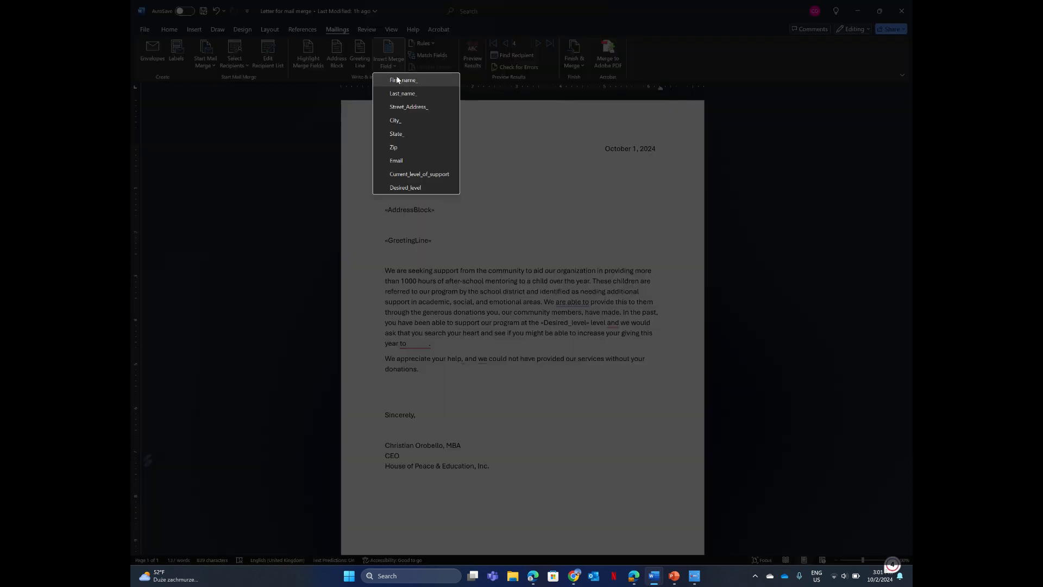
click(397, 79)
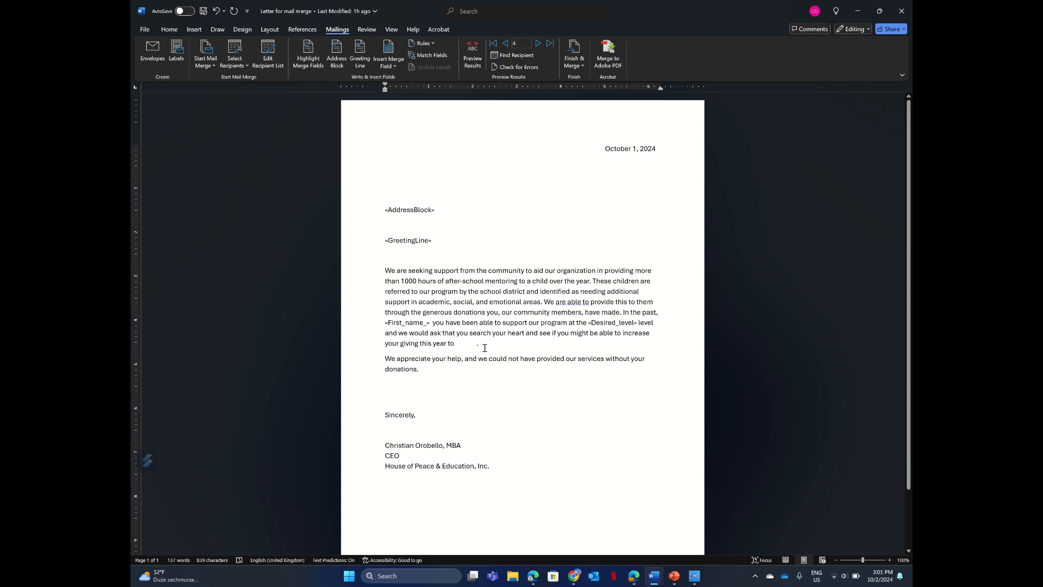
Replace the Desired_level field after "support our program at the" with the Current_level_of_support field
click(628, 327)
key(BackSpace)
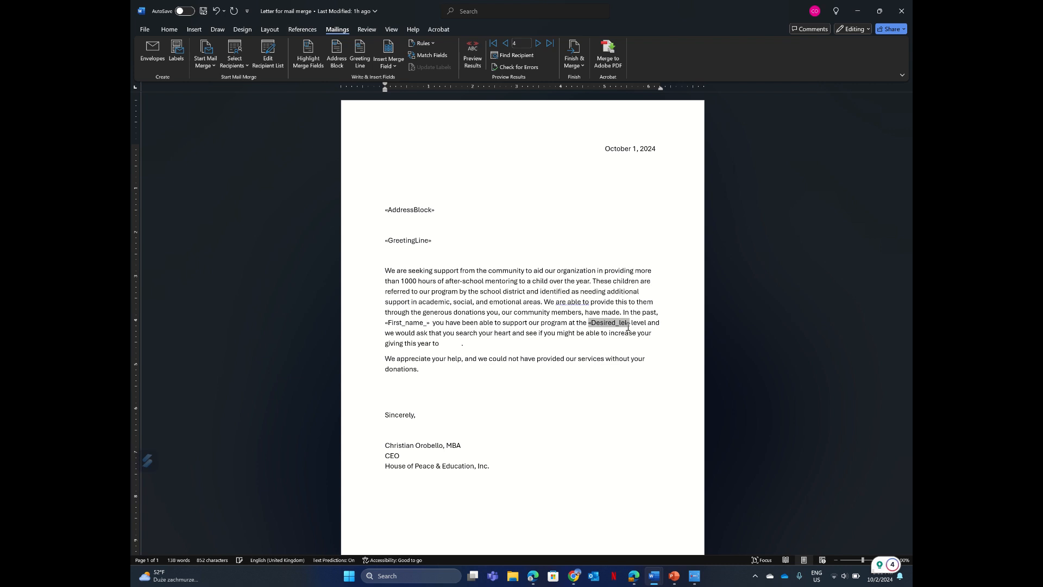
key(BackSpace)
key(BackSpace)
key(BackSpace)
key(BackSpace)
key(BackSpace)
key(BackSpace)
key(BackSpace)
key(BackSpace)
key(BackSpace)
key(BackSpace)
key(BackSpace)
key(BackSpace)
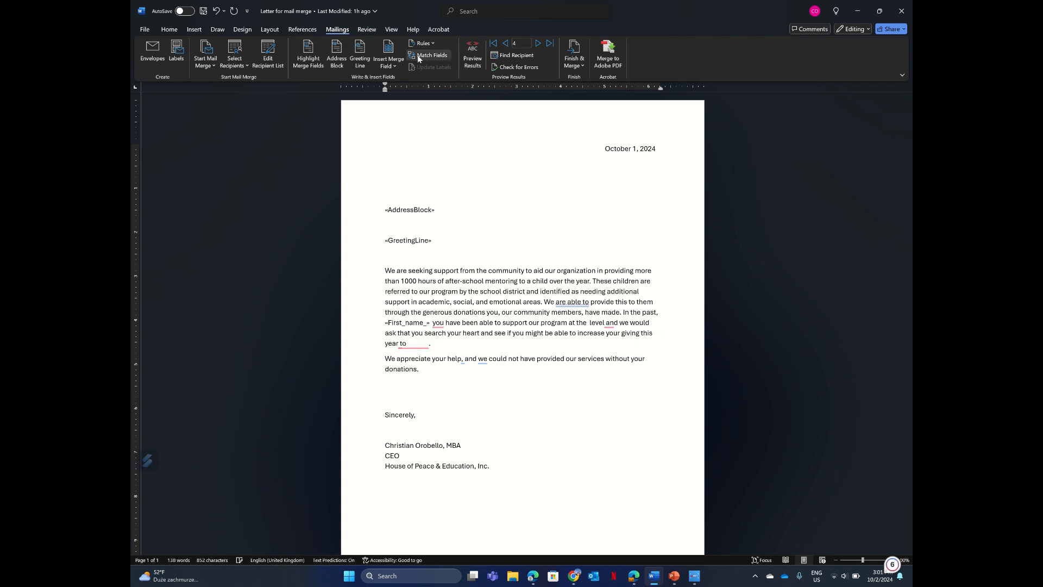
click(399, 55)
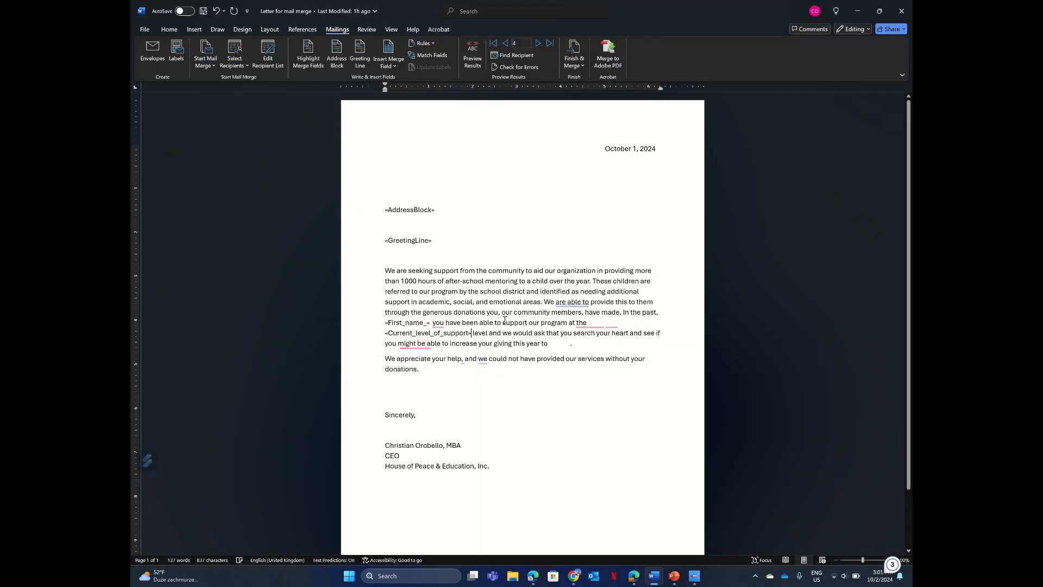
Insert the Desired_level field after "increase your giving this year to" and delete the surplus spaces before the period
click(550, 344)
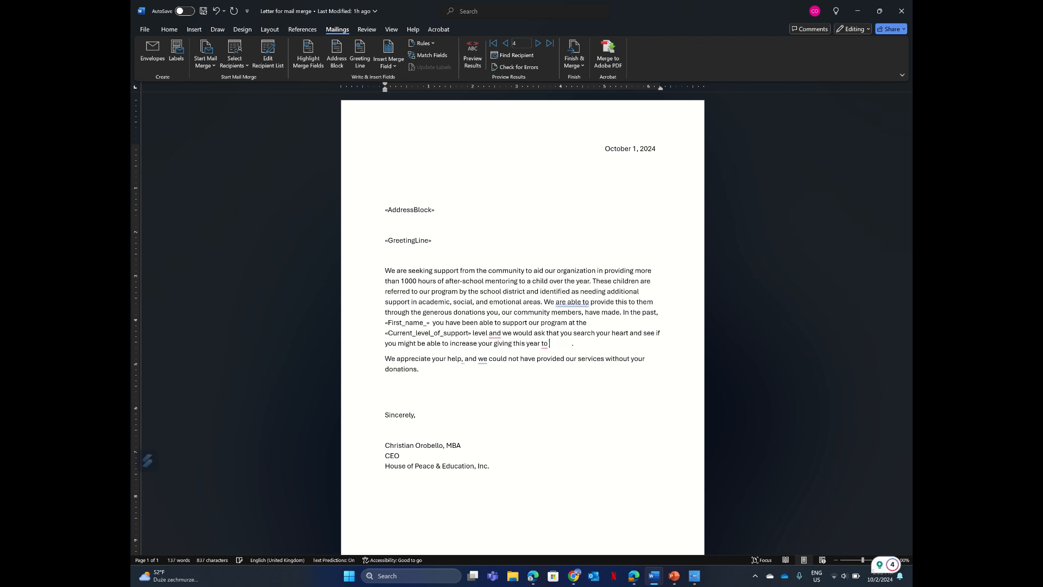
click(389, 66)
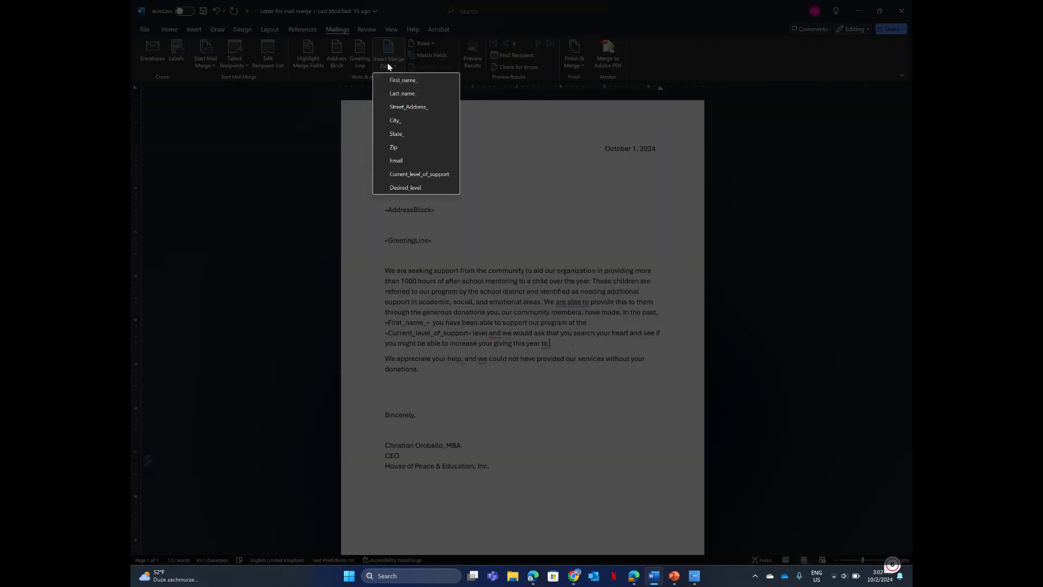
click(401, 189)
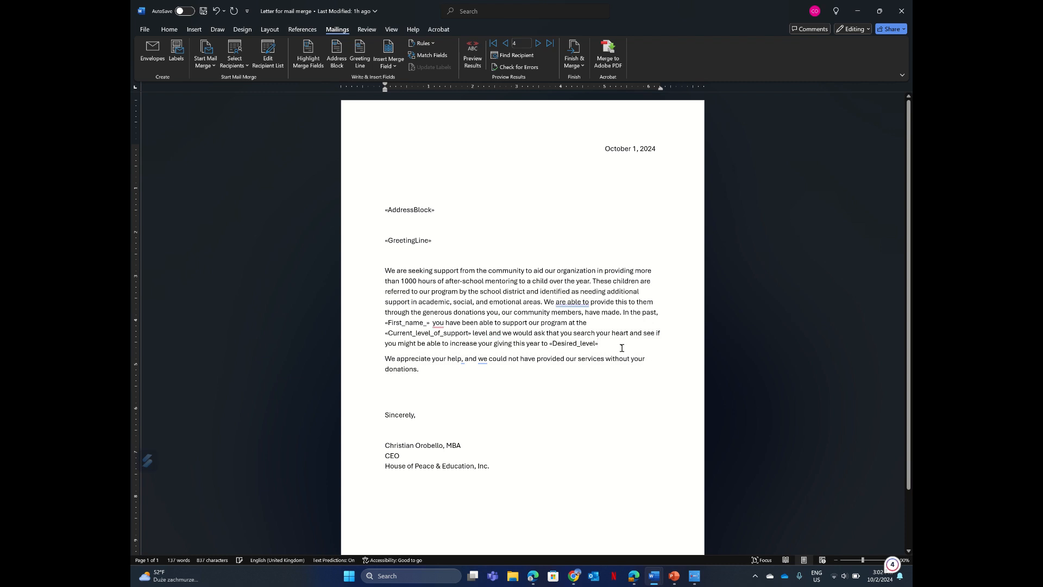
key(BackSpace)
key(BackSpace)
key(BackSpace)
key(BackSpace)
key(BackSpace)
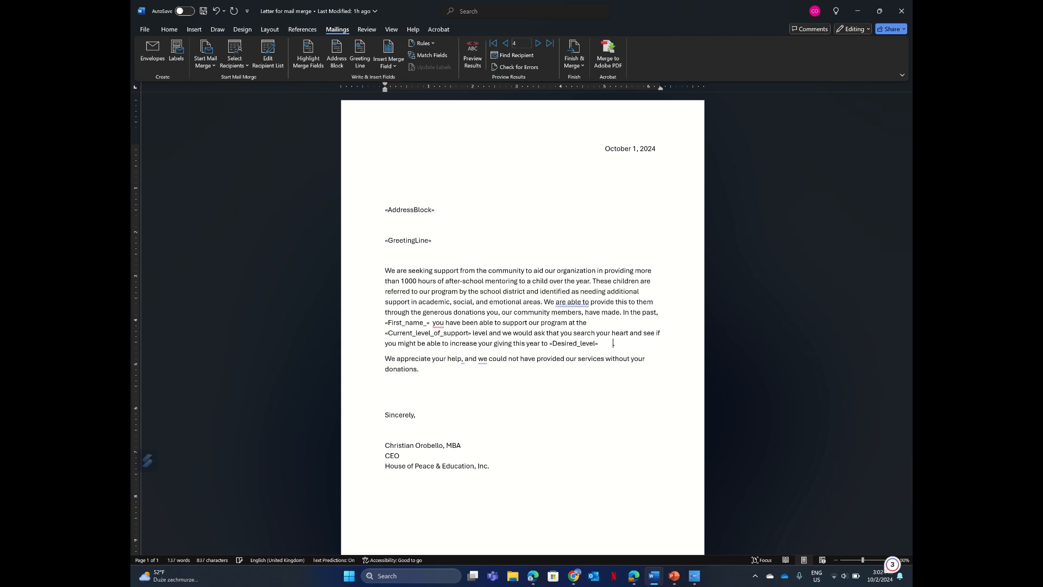
key(BackSpace)
key(BackSpace)
key(BackSpace)
key(BackSpace)
key(BackSpace)
key(BackSpace)
click(608, 399)
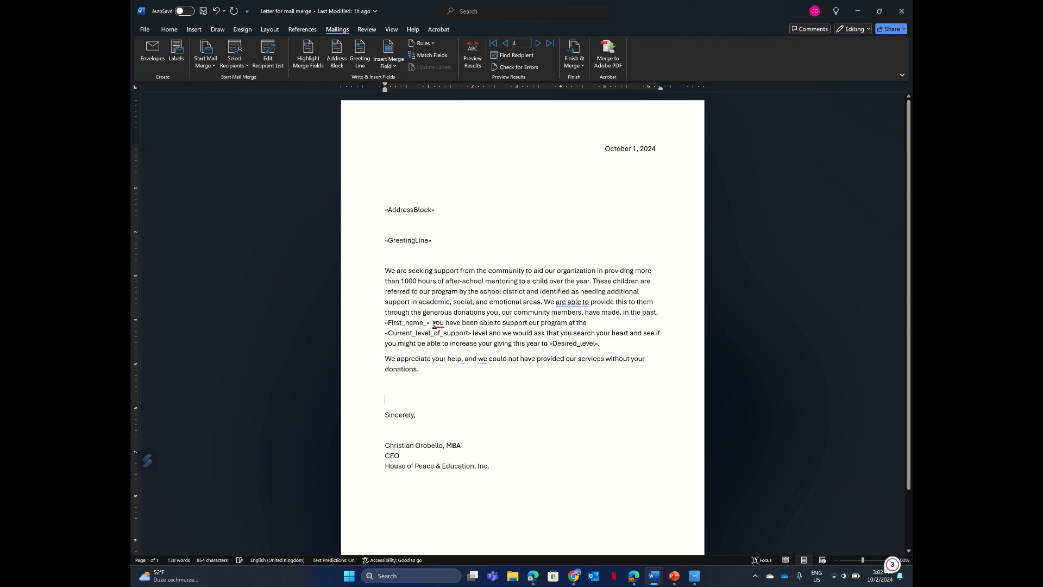
Delete the extra space between the First_name_ field and "you", and preview the merged letter with recipient data
mouse_move(438, 325)
key(BackSpace)
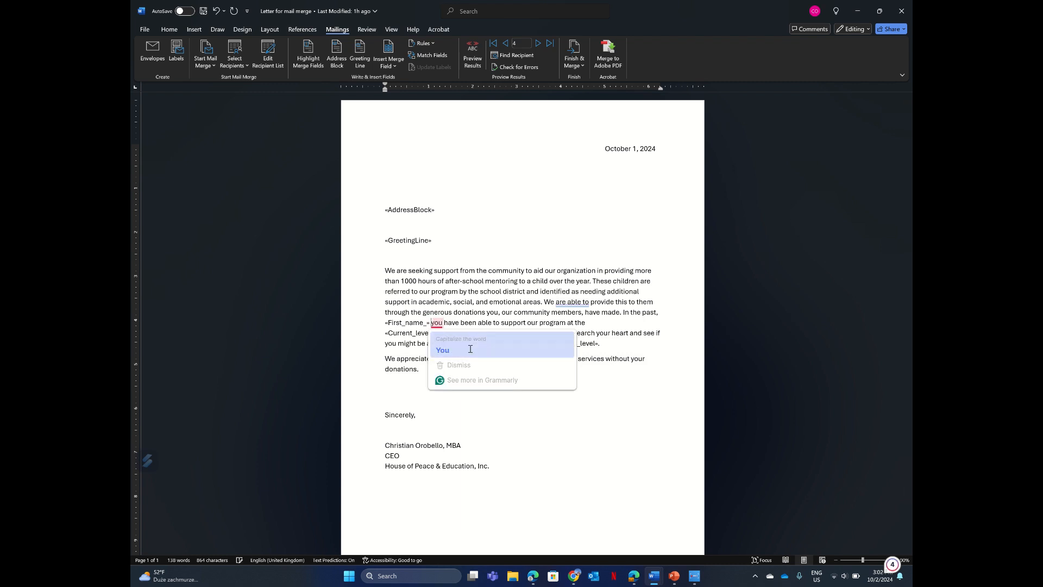
click(609, 397)
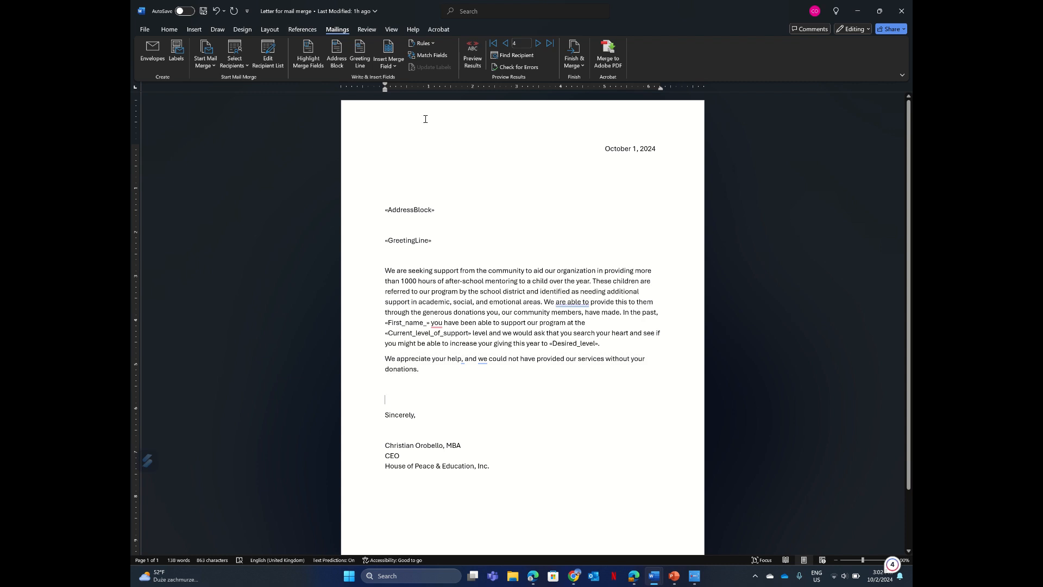
click(477, 66)
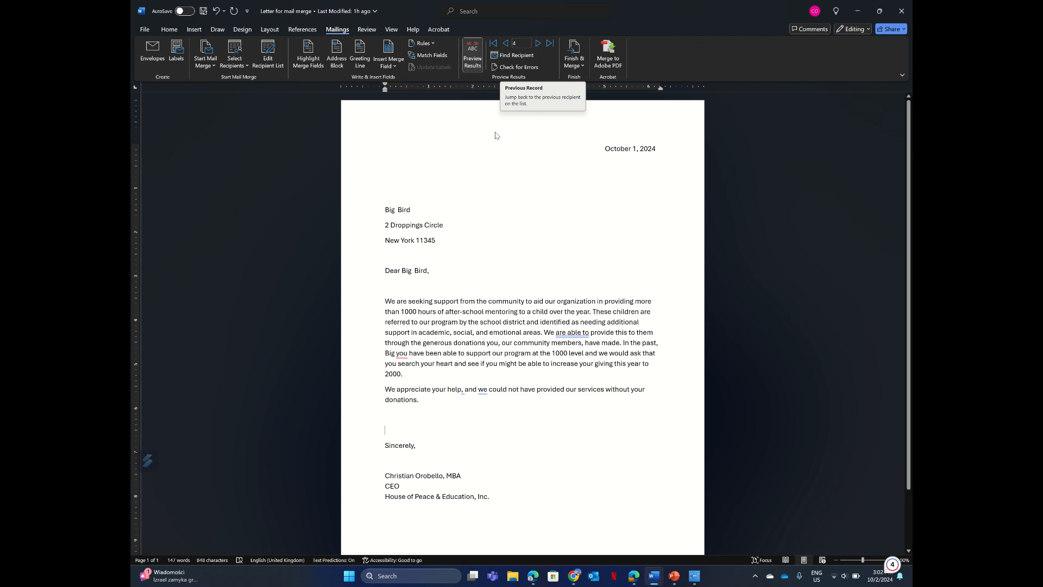
Add a dollar sign directly before the current-level and desired-level amounts in the body paragraph, with no space between sign and amount
click(553, 354)
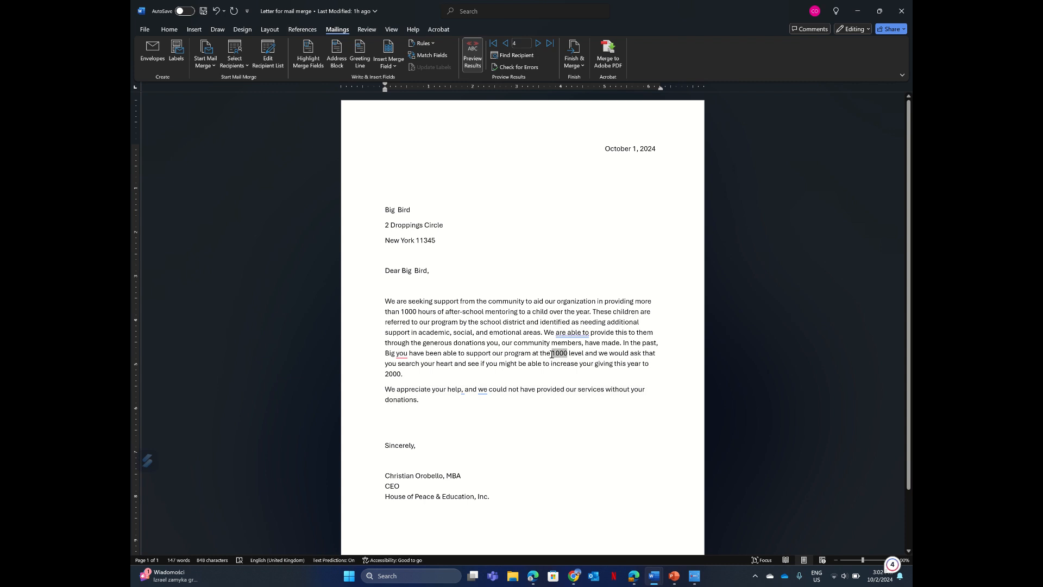
click(552, 353)
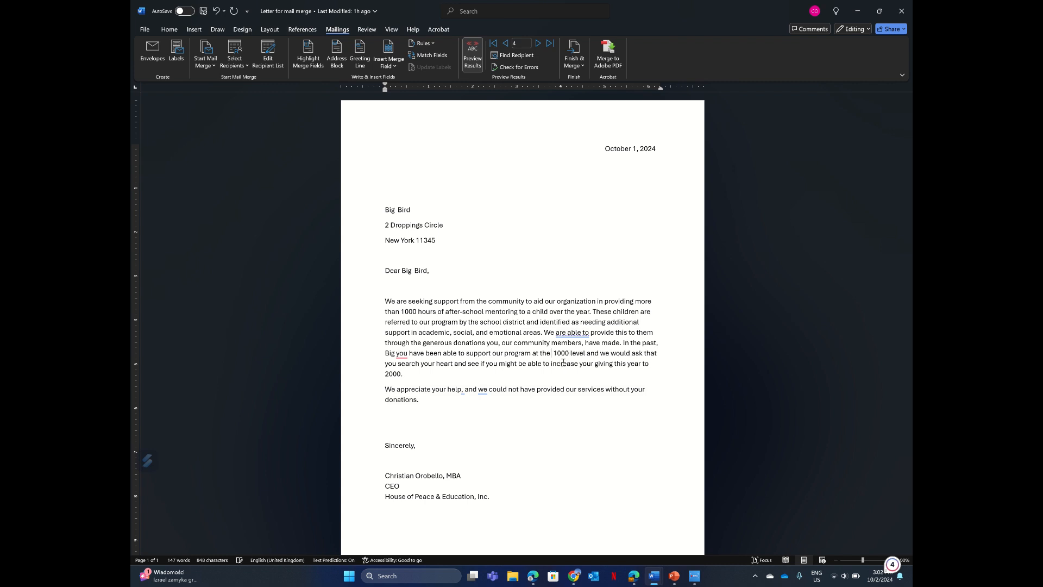
text($)
key(Delete)
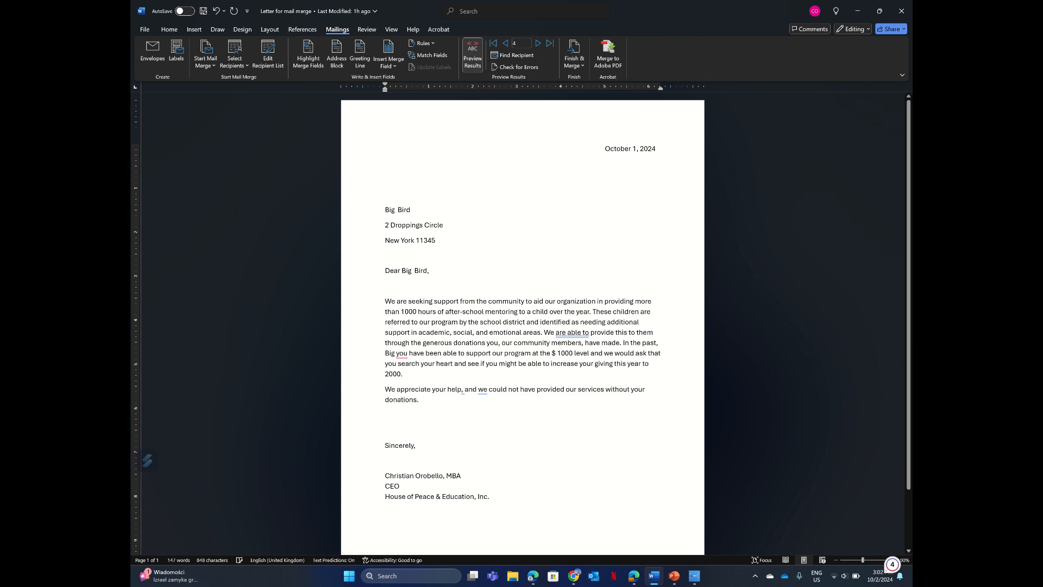
click(387, 375)
text($)
click(421, 376)
click(558, 356)
key(BackSpace)
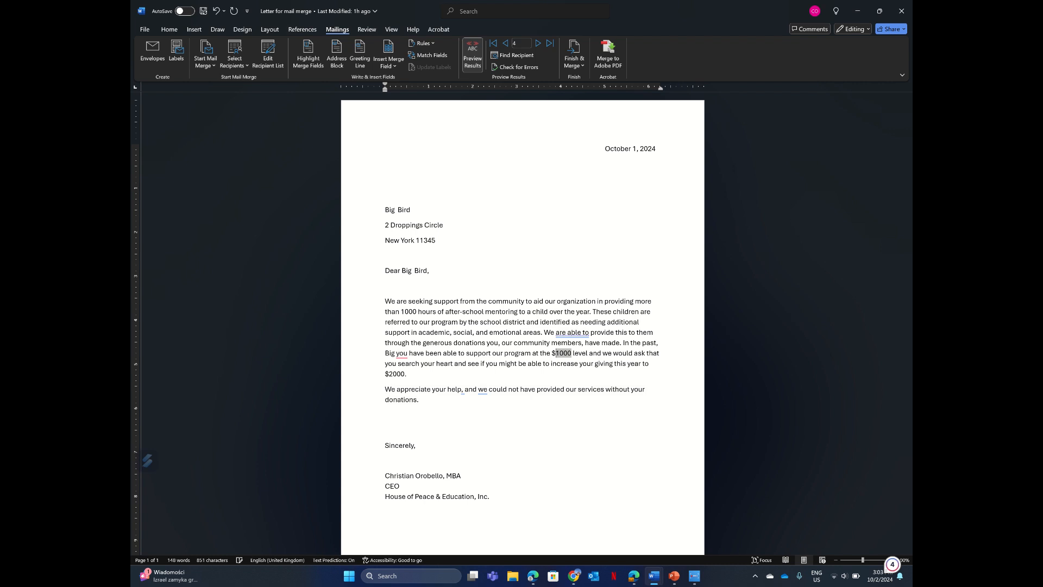
click(558, 381)
Insert a comma between the first-name field and "you have been able to support" in the body paragraph
right_click(396, 354)
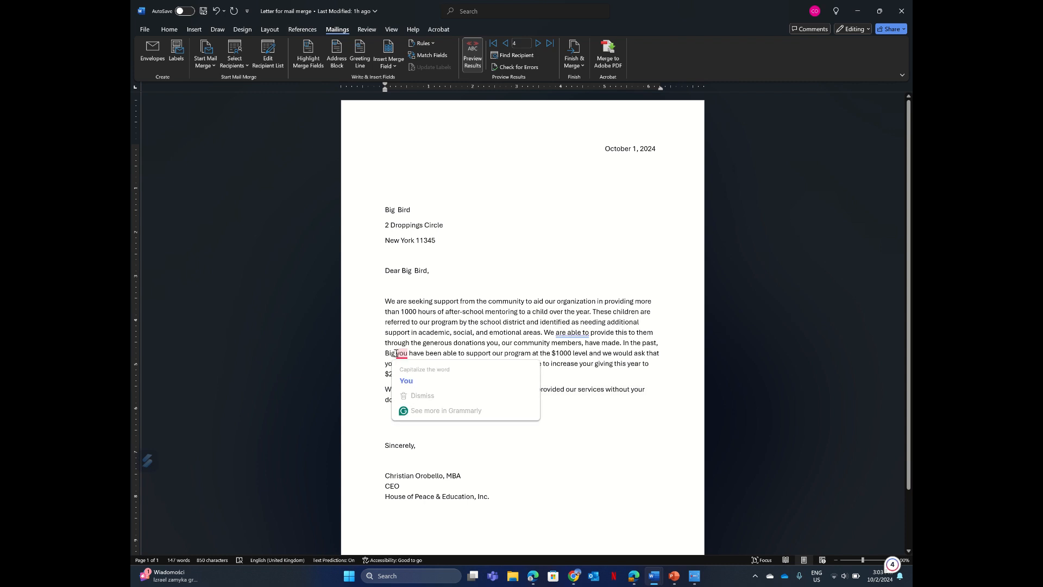
key(Escape)
click(395, 353)
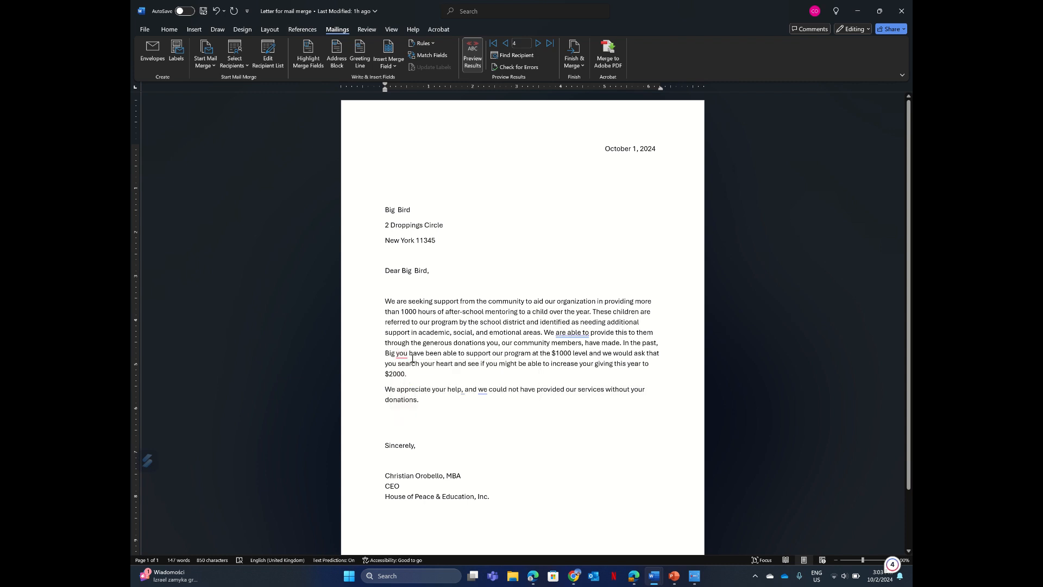
text(,)
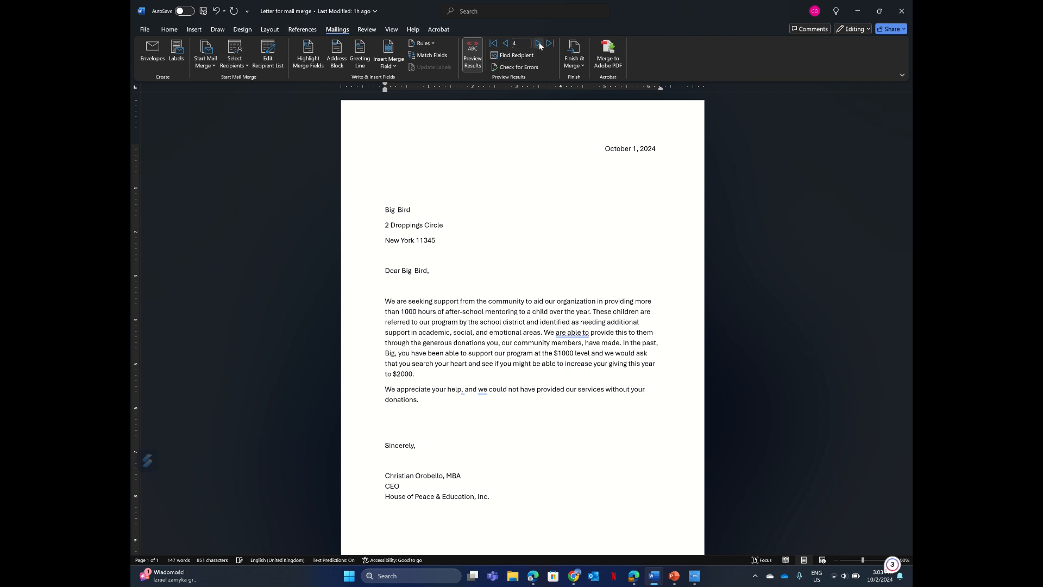
Page back through the merged letter previews from record 4 to record 1
click(508, 47)
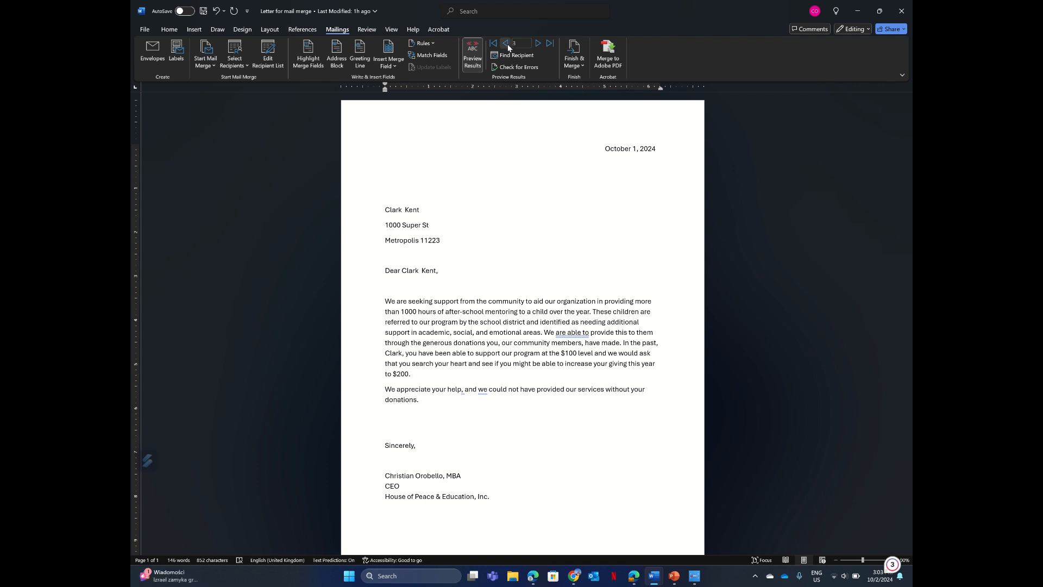
click(508, 44)
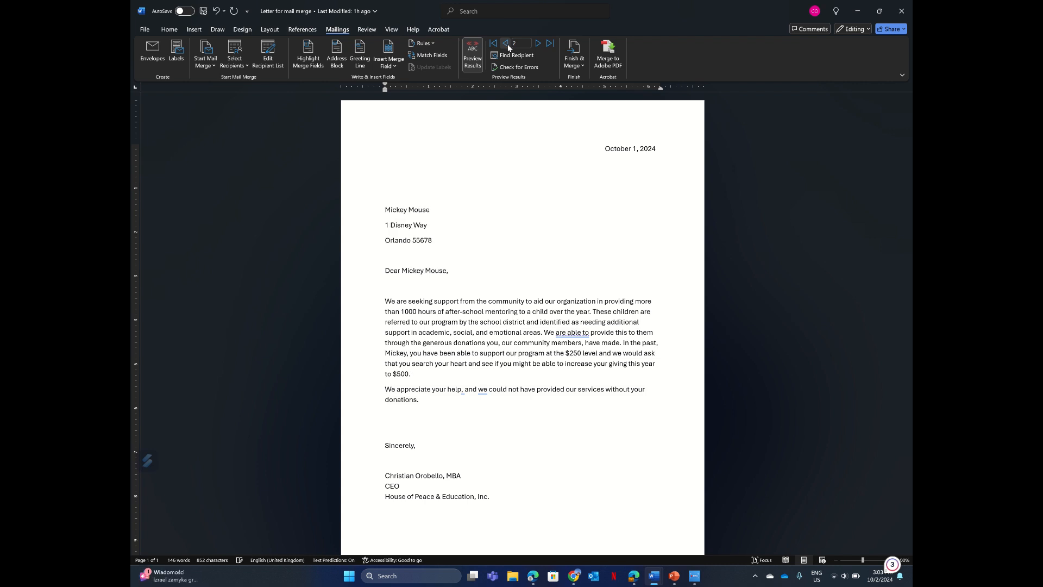
click(509, 46)
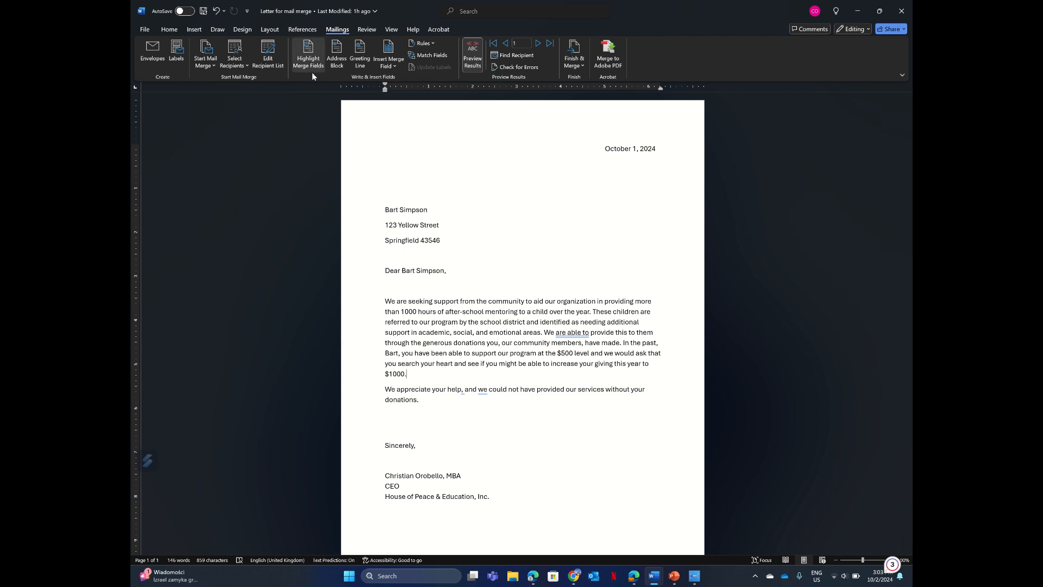
click(233, 65)
click(268, 65)
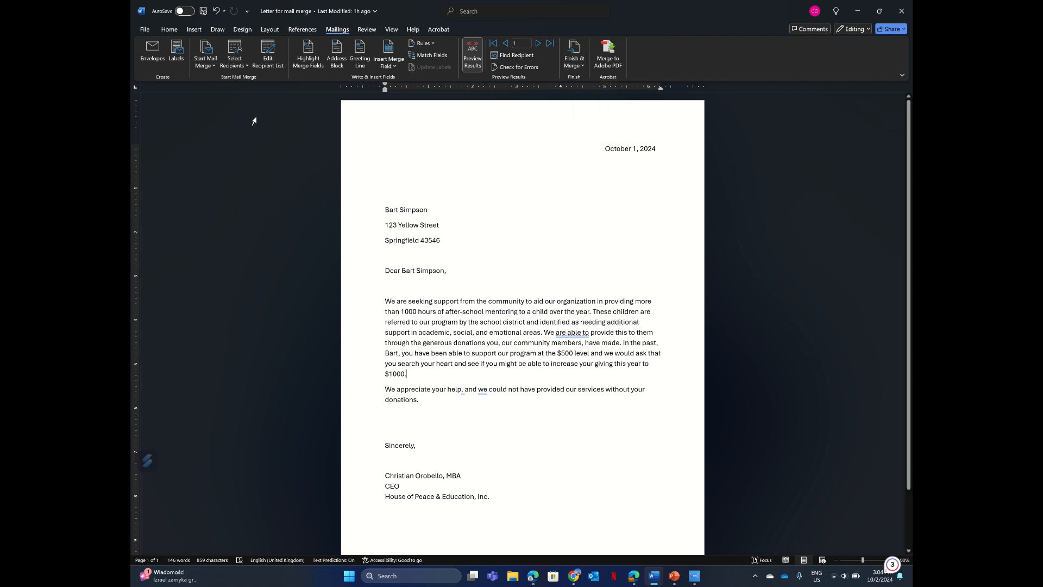
Switch the mail merge document type to Email Messages and back to Letters
click(210, 67)
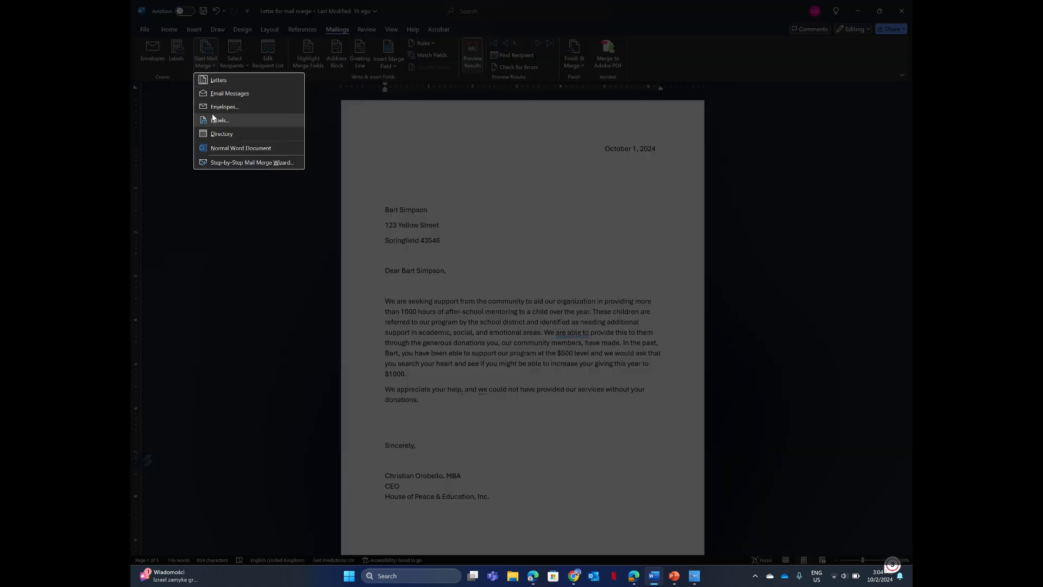
click(214, 95)
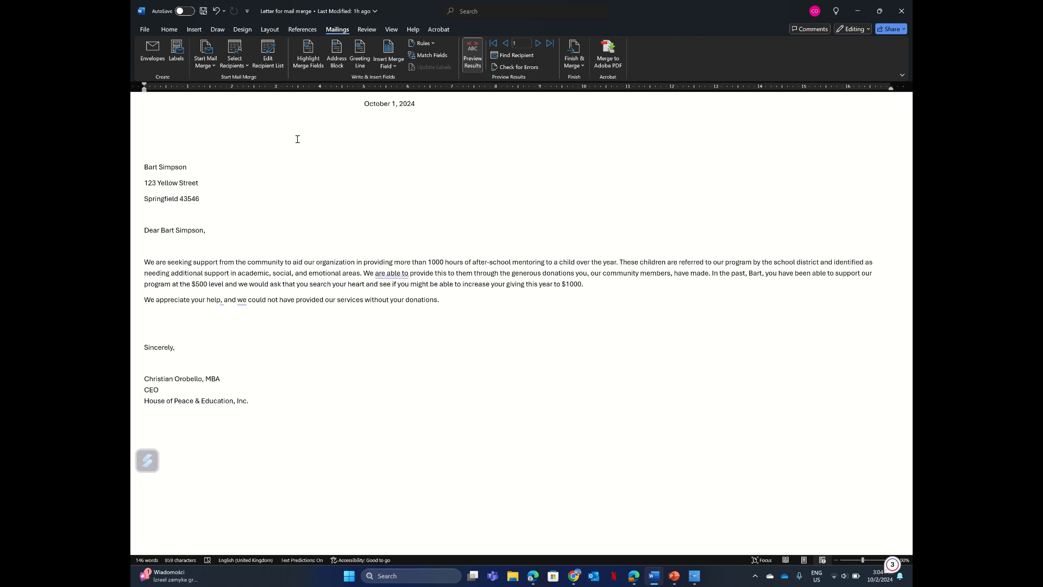
click(207, 67)
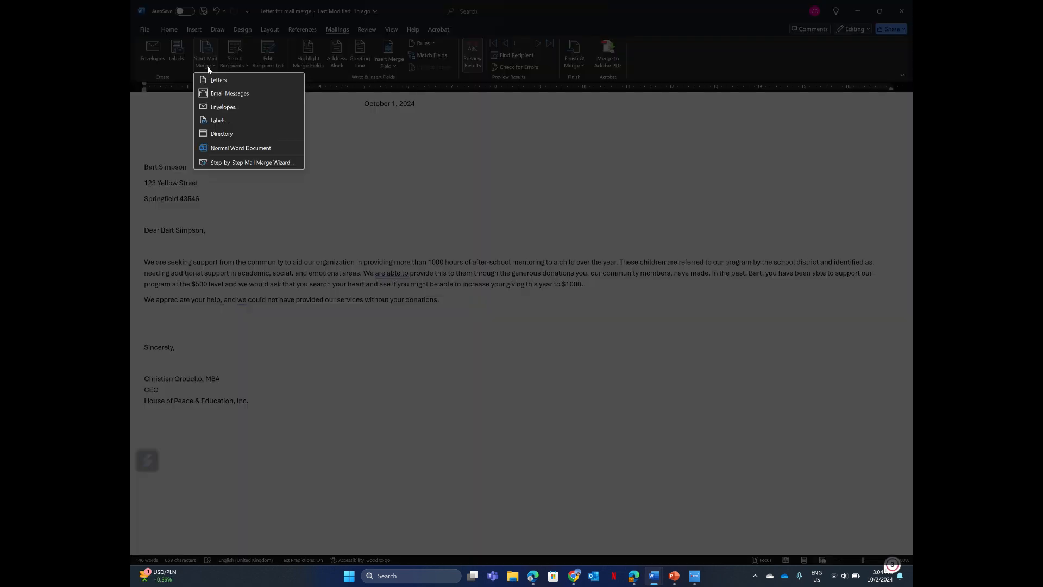
click(211, 80)
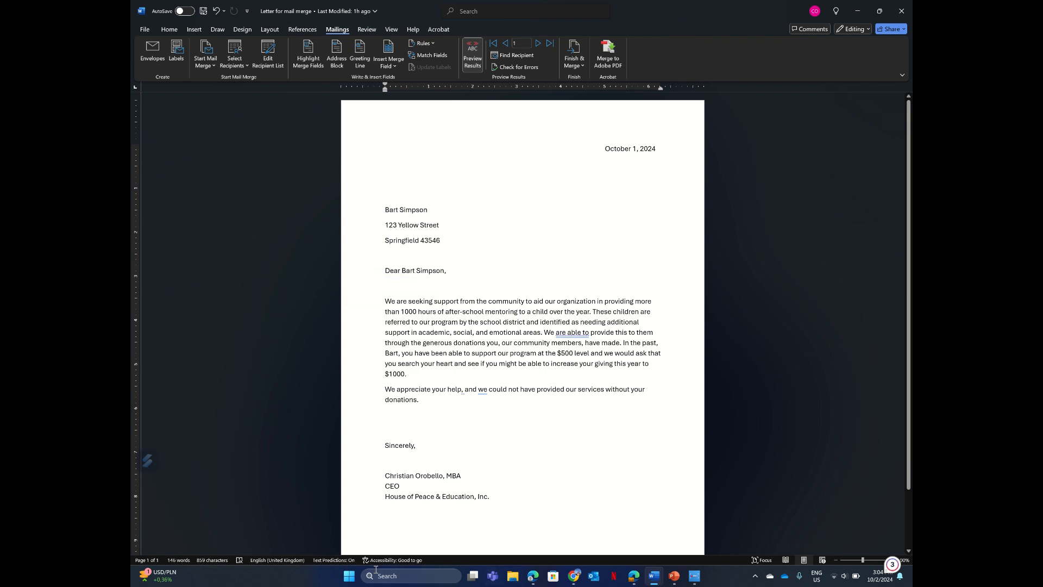
Switch to Excel and open the recent workbook "Excel list for mail merge"
click(354, 580)
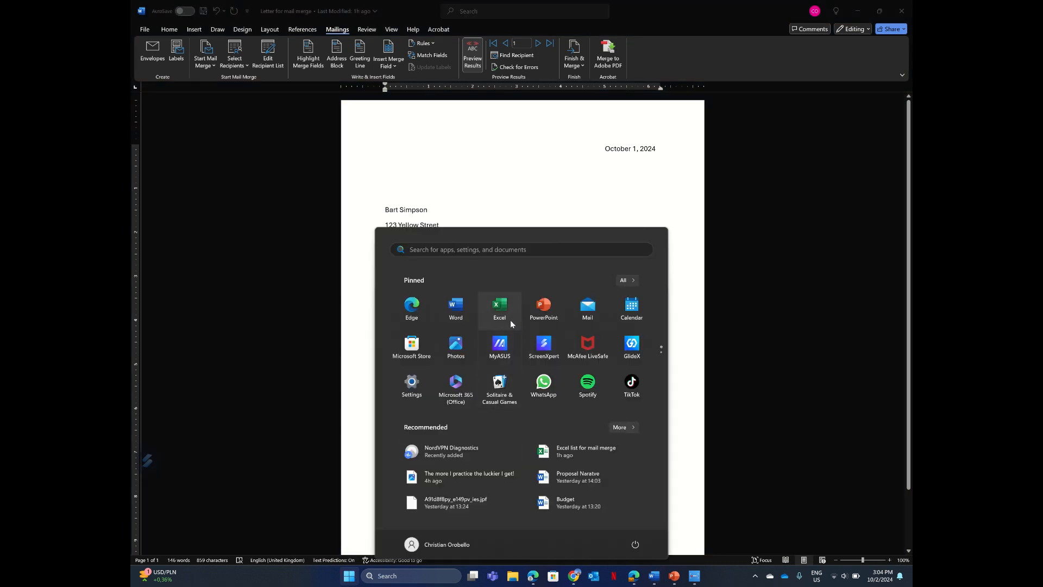
click(505, 317)
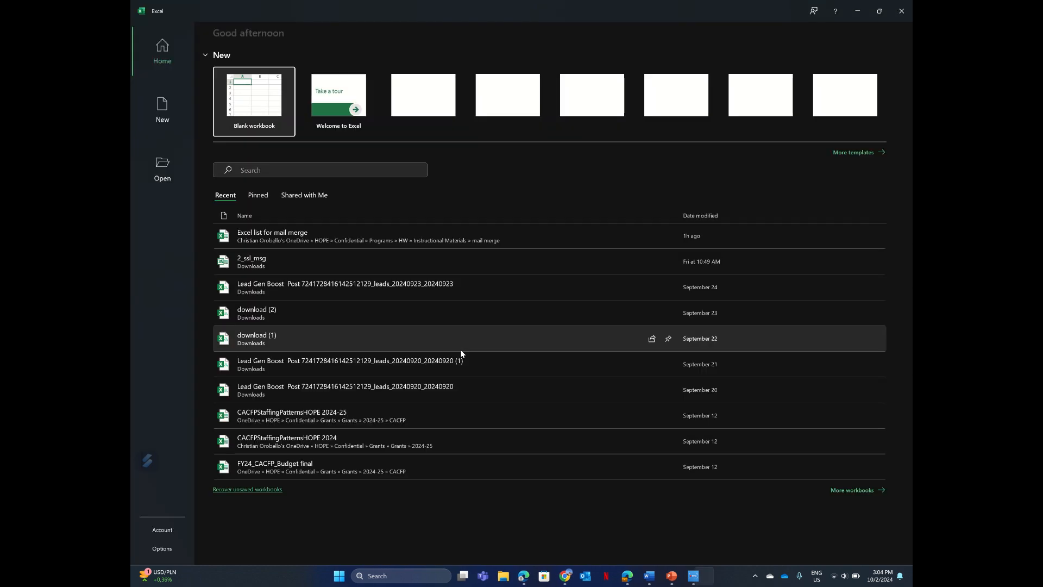
click(318, 232)
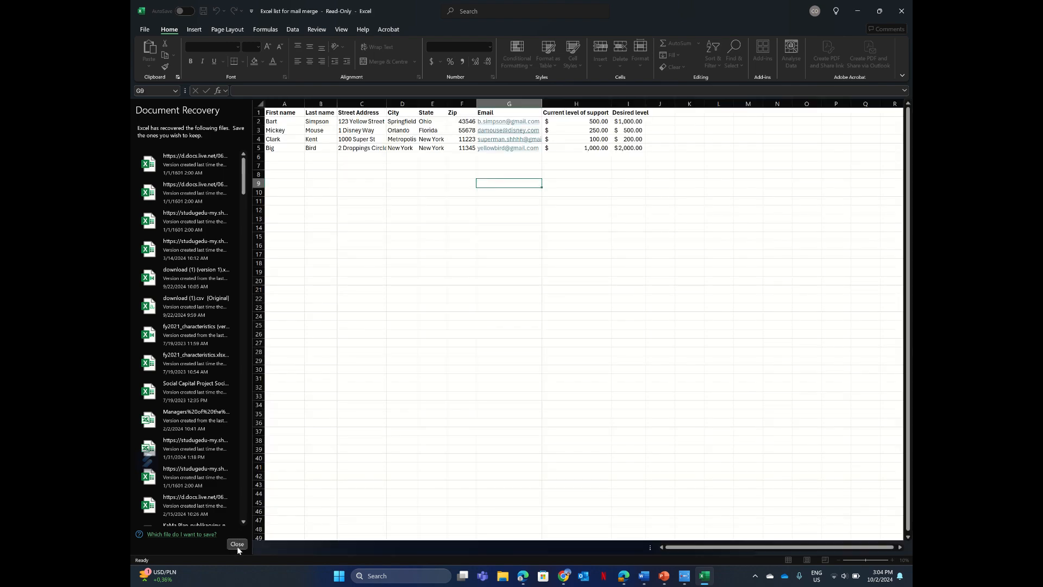
Close the Document Recovery pane, choosing to view the recovered files later
click(237, 544)
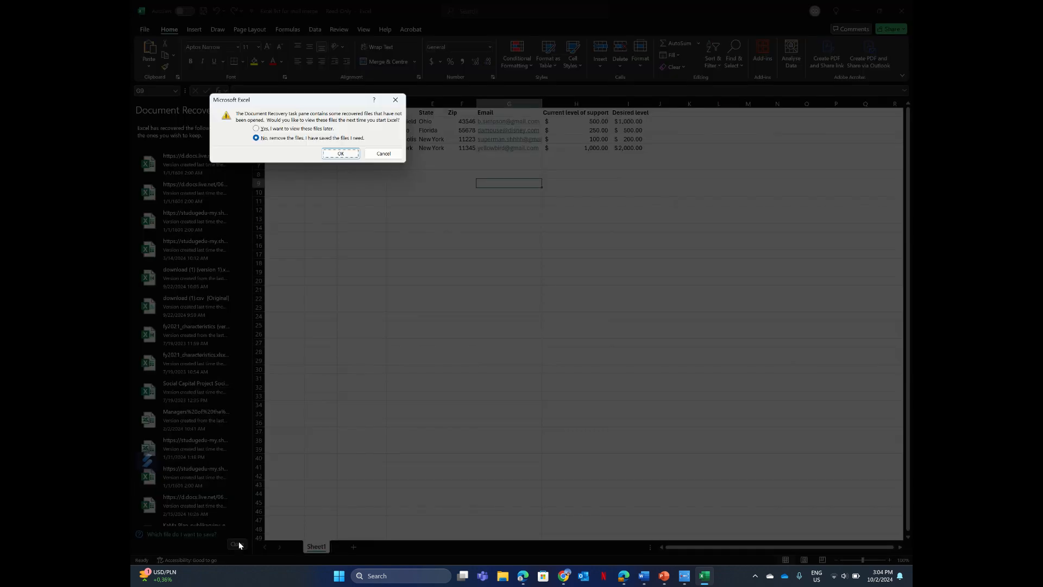
click(297, 130)
click(341, 153)
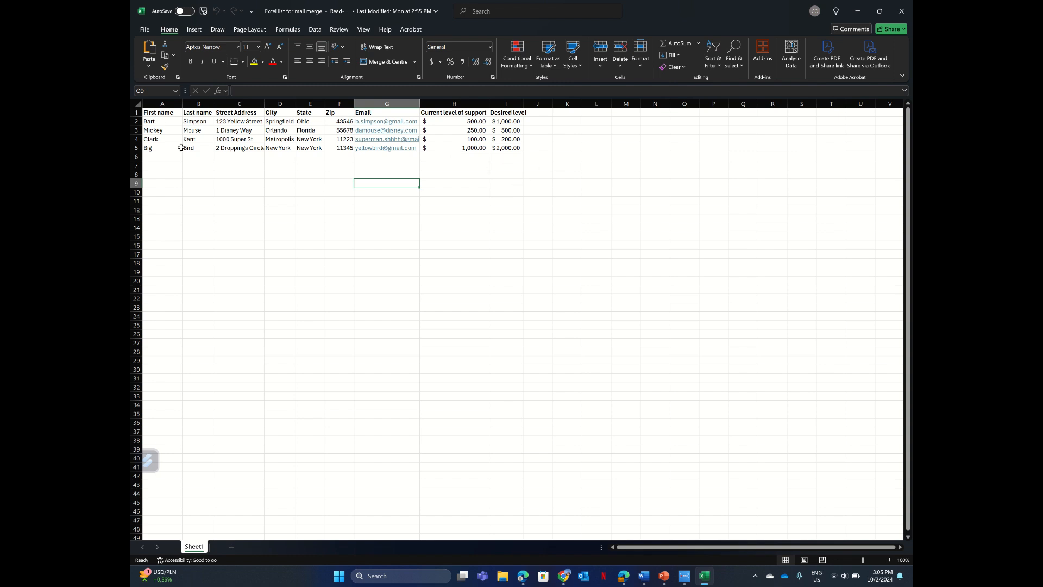
Insert a blank column before the First name column in the recipient list
click(150, 102)
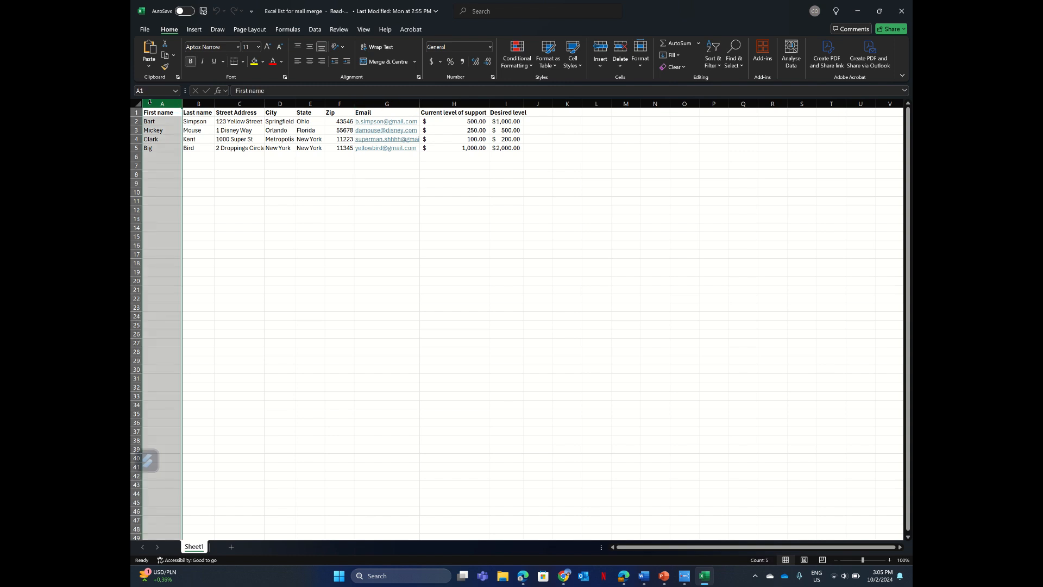
right_click(149, 103)
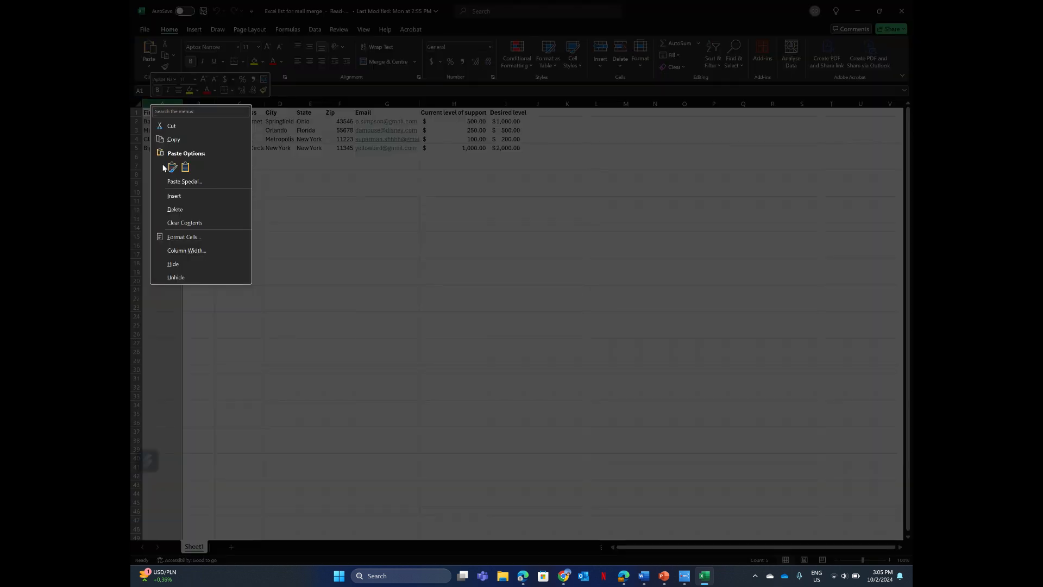
click(170, 196)
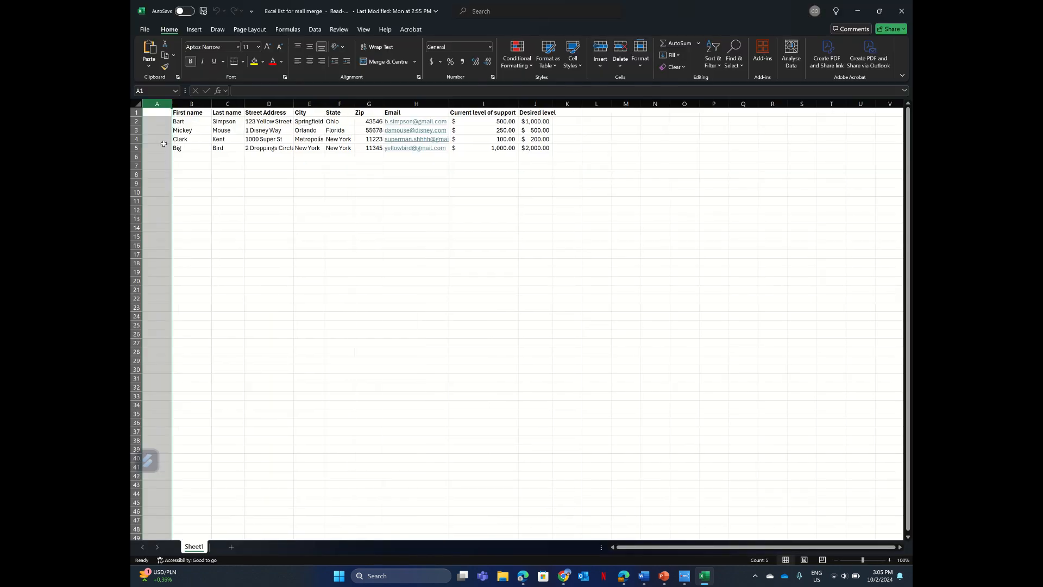
Enter the titles Mr, Mr, Sir and Mr in cells A2 to A5 of the blank column
click(157, 125)
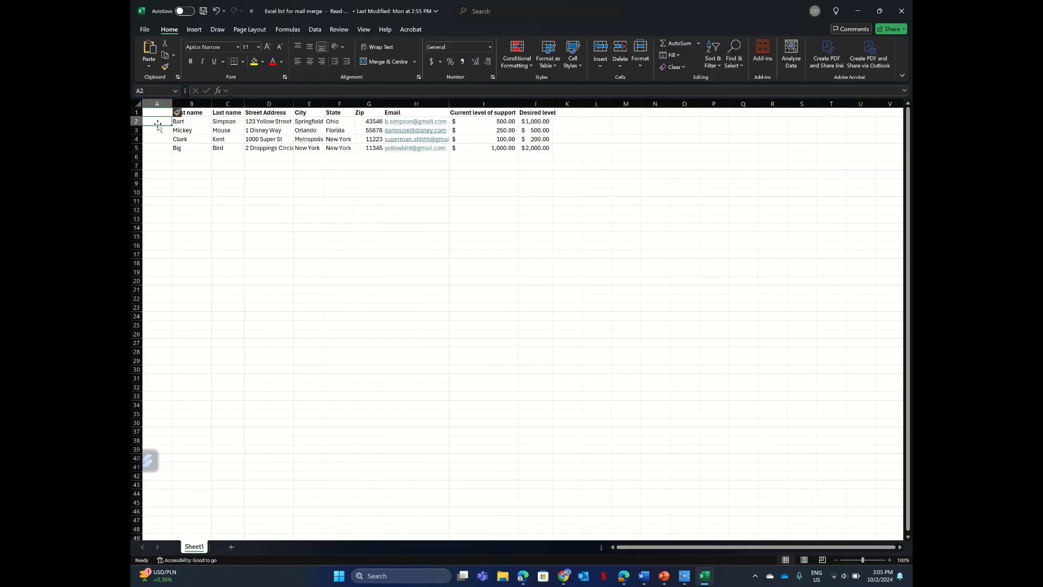
text(Mr)
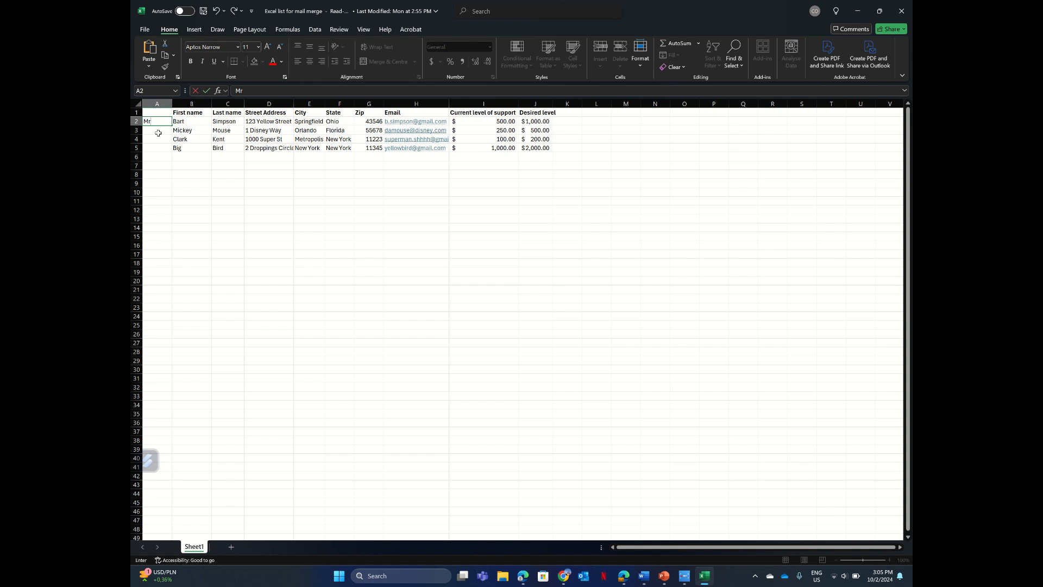
click(158, 133)
text(Mr)
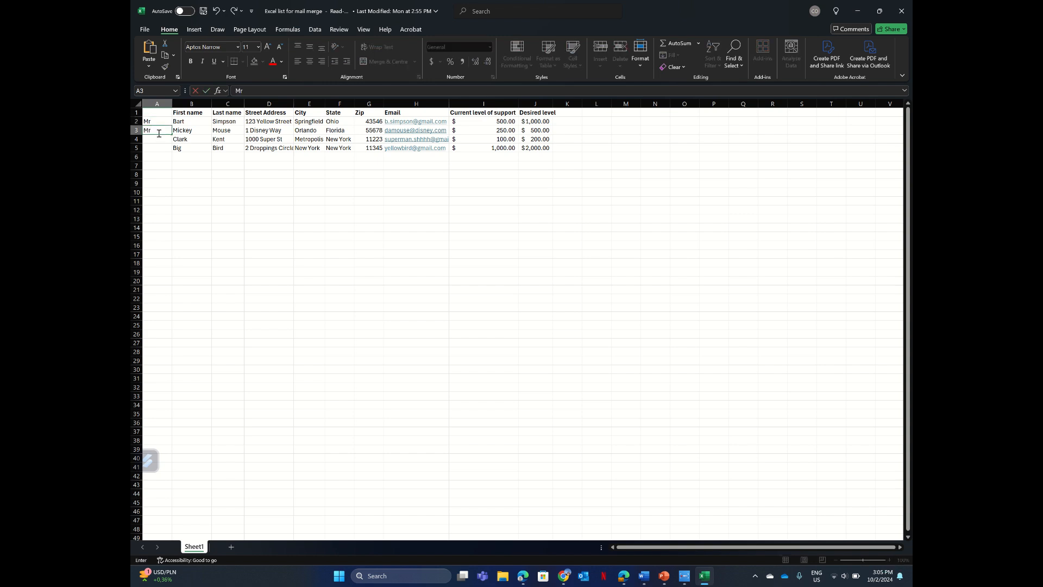
click(159, 139)
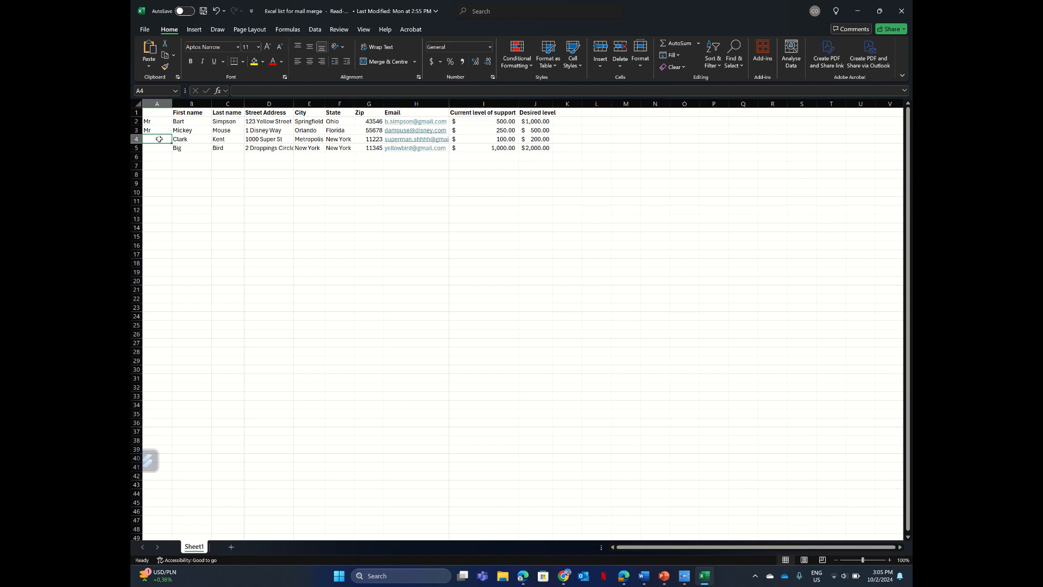
text(Sir)
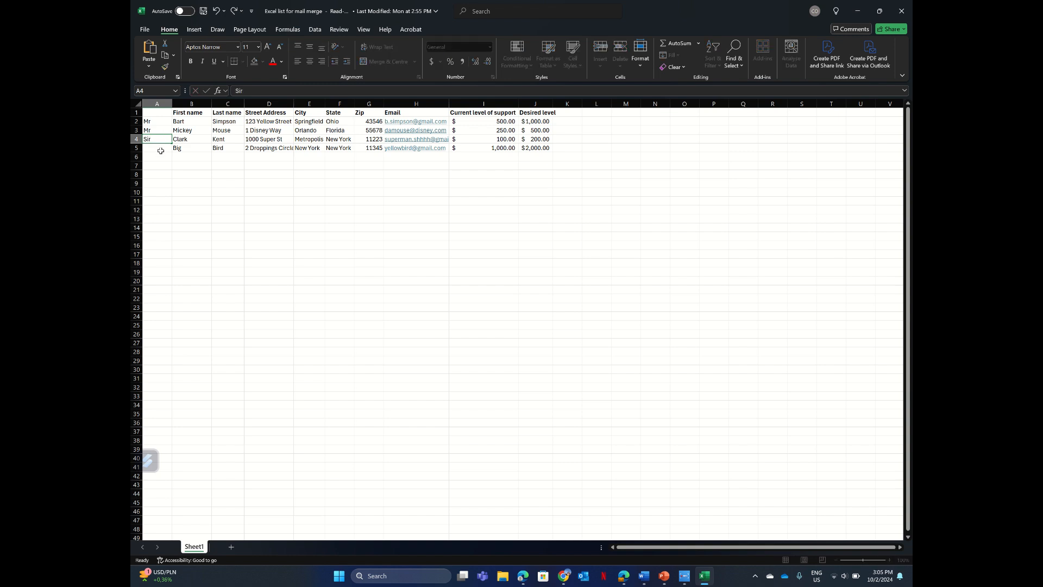
click(161, 151)
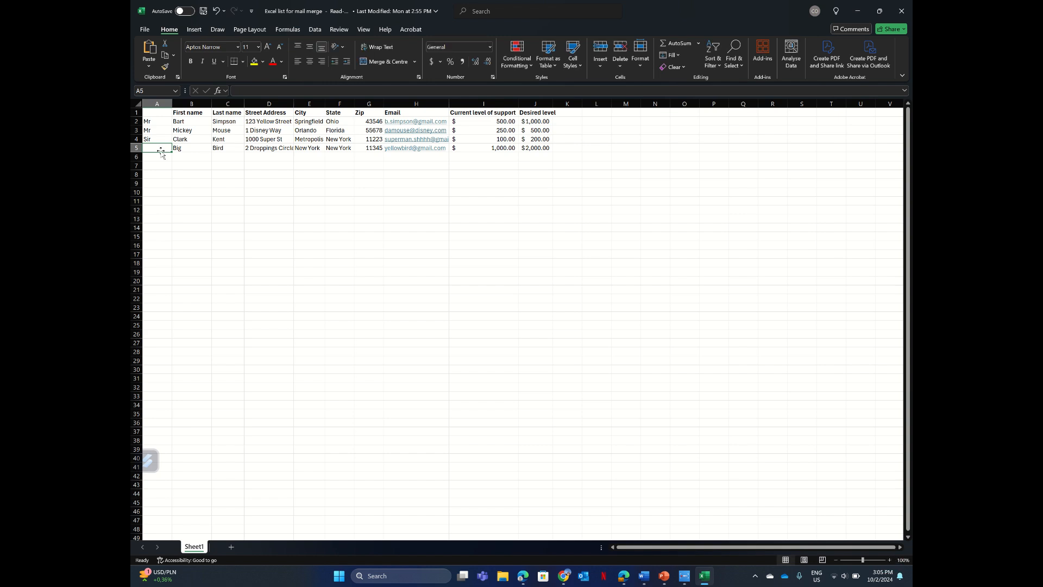
text(Mr)
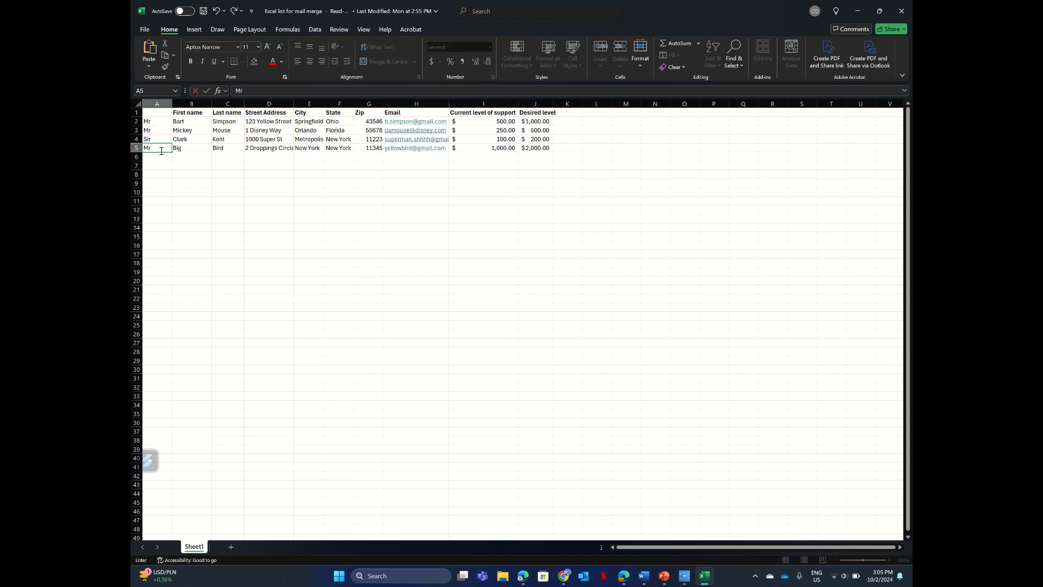
click(170, 173)
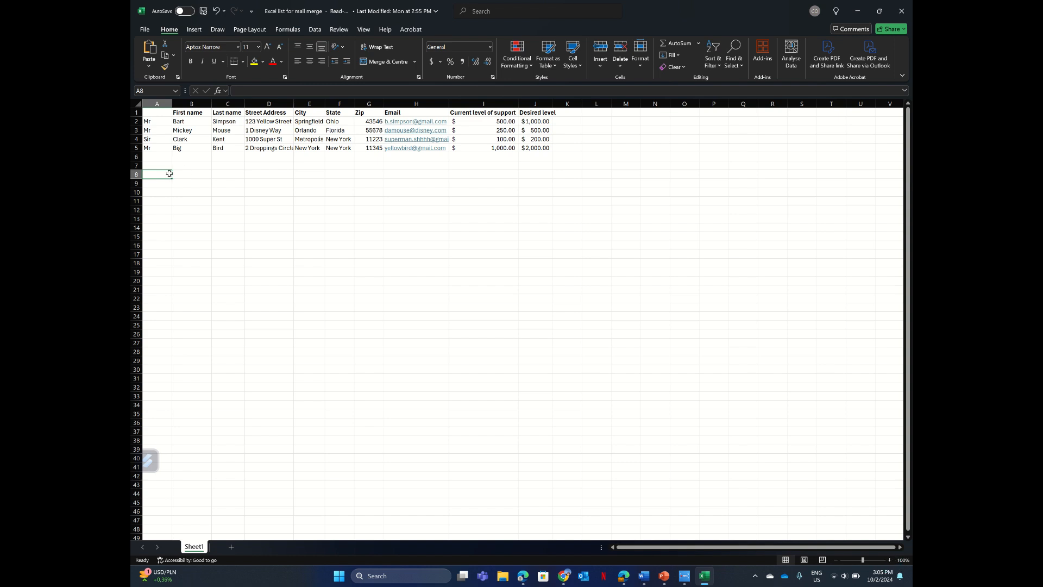
Switch back to the letter in Word and view the available Finish & Merge output options
click(853, 19)
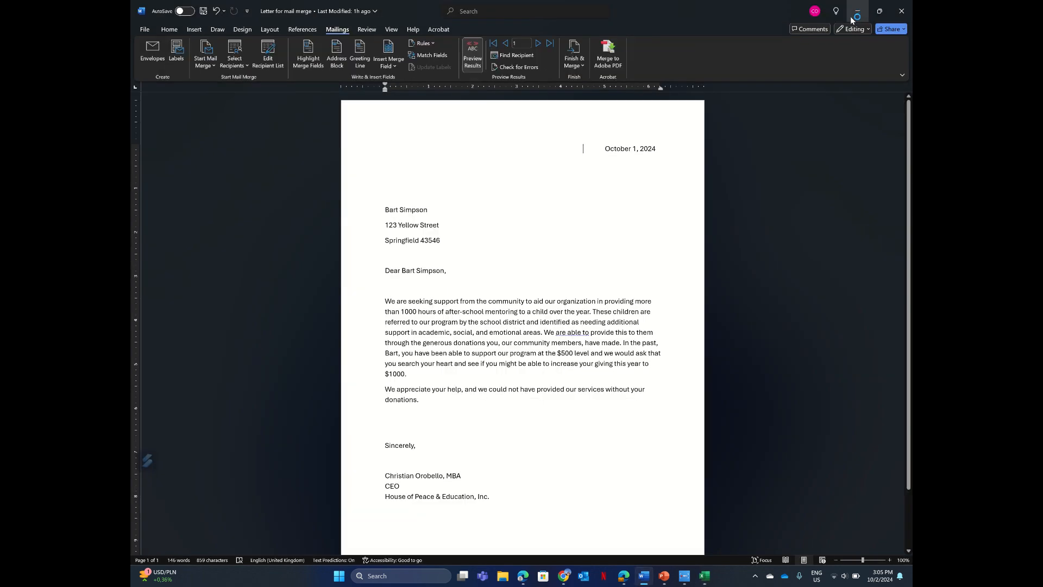
click(576, 64)
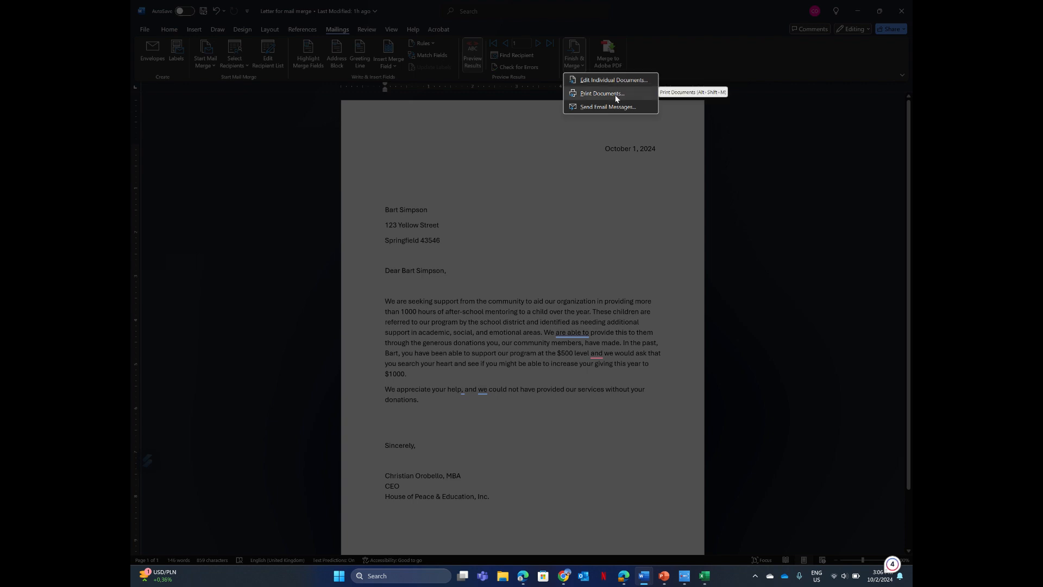
click(595, 125)
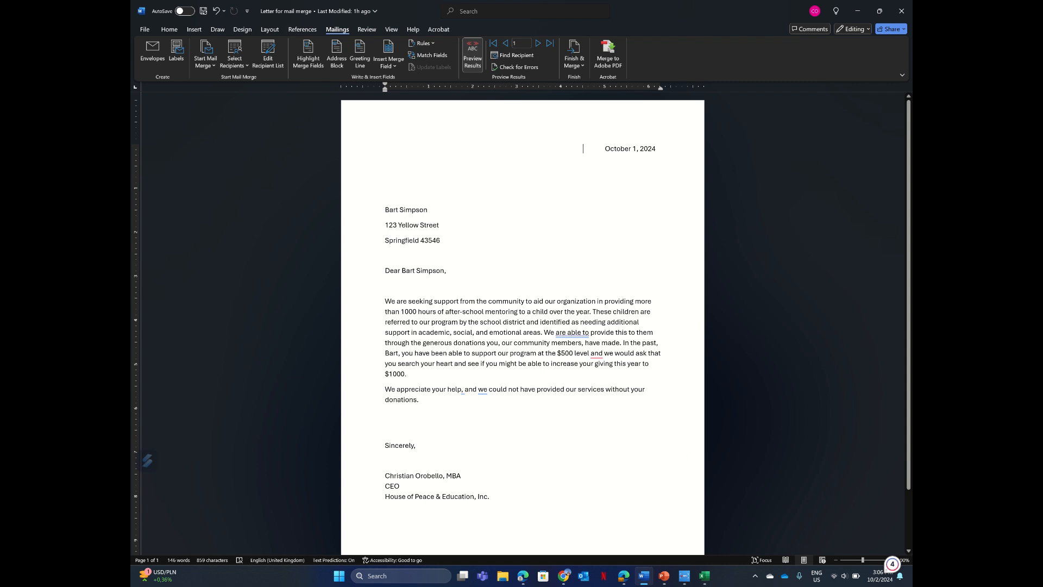
click(685, 579)
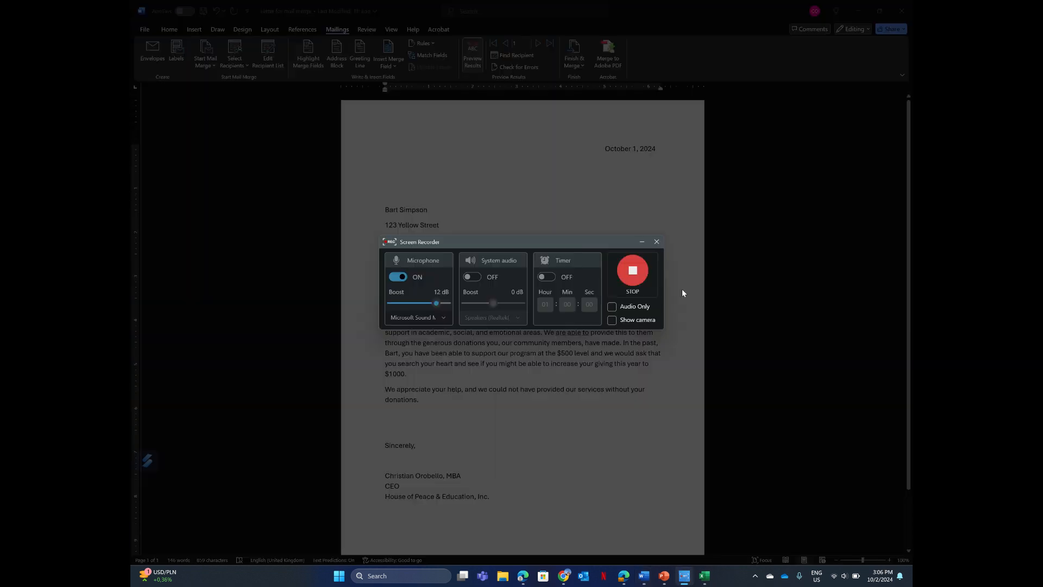